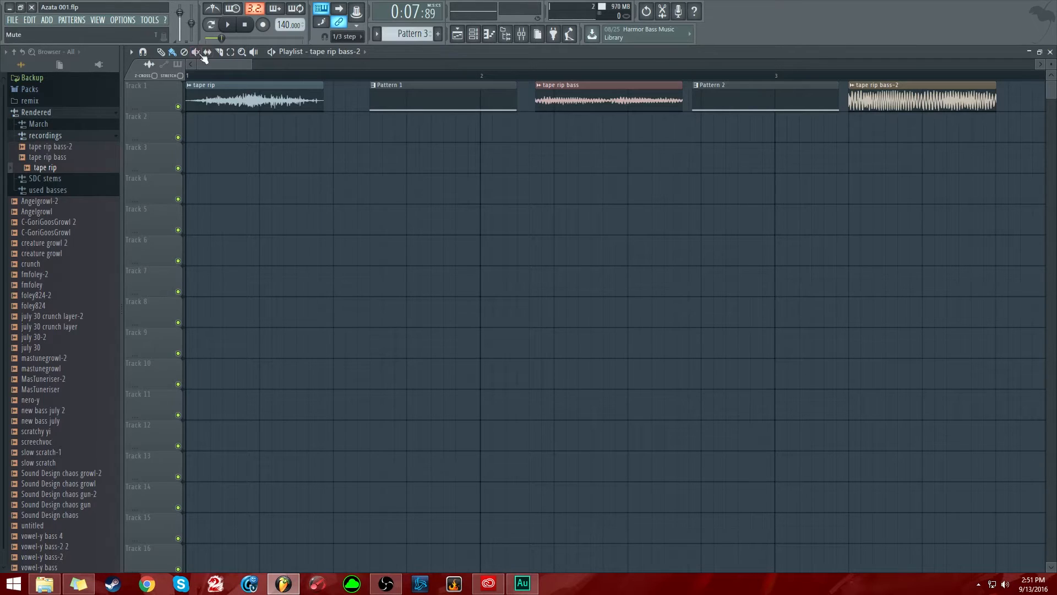
- Play back the tape rip clip and the tape rip bass clip in the playlist to compare them
click(188, 76)
key(space)
key(space)
click(533, 76)
key(space)
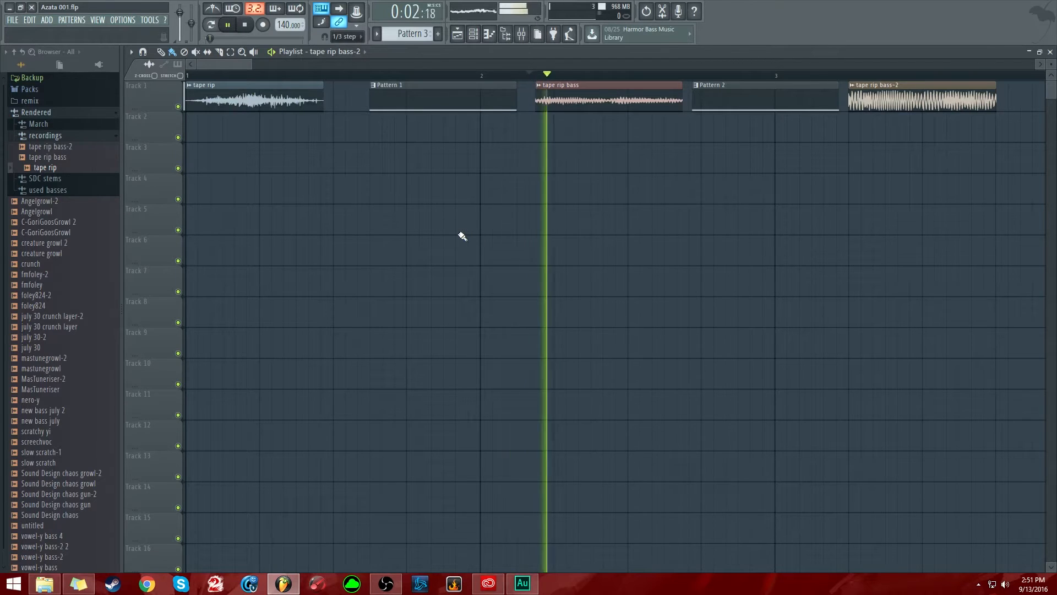
key(space)
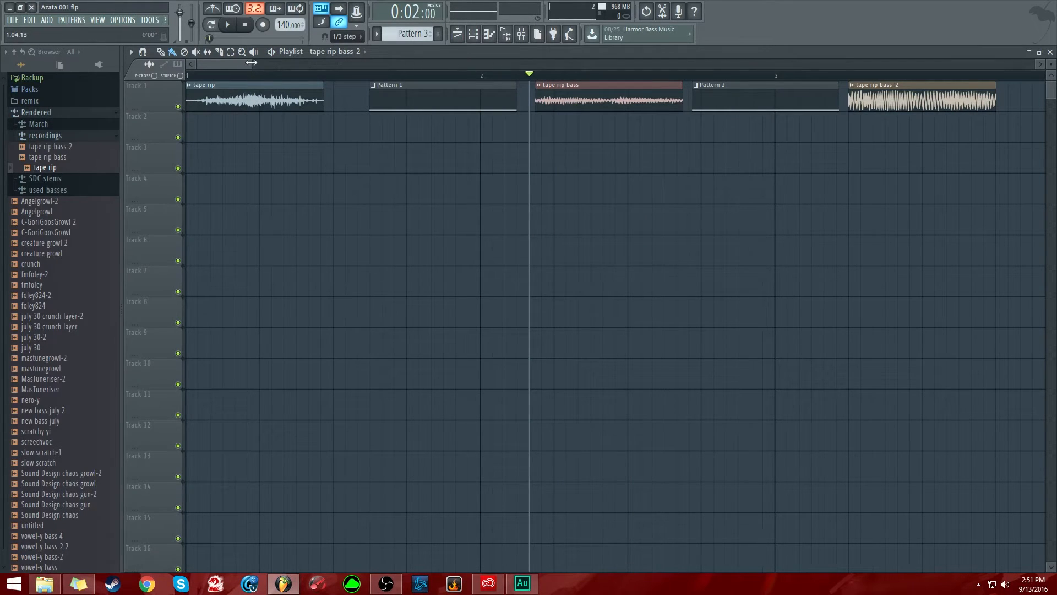
- Solo track 1 and play the Voice 006 recording from just before bar 6
drag(226, 65, 469, 67)
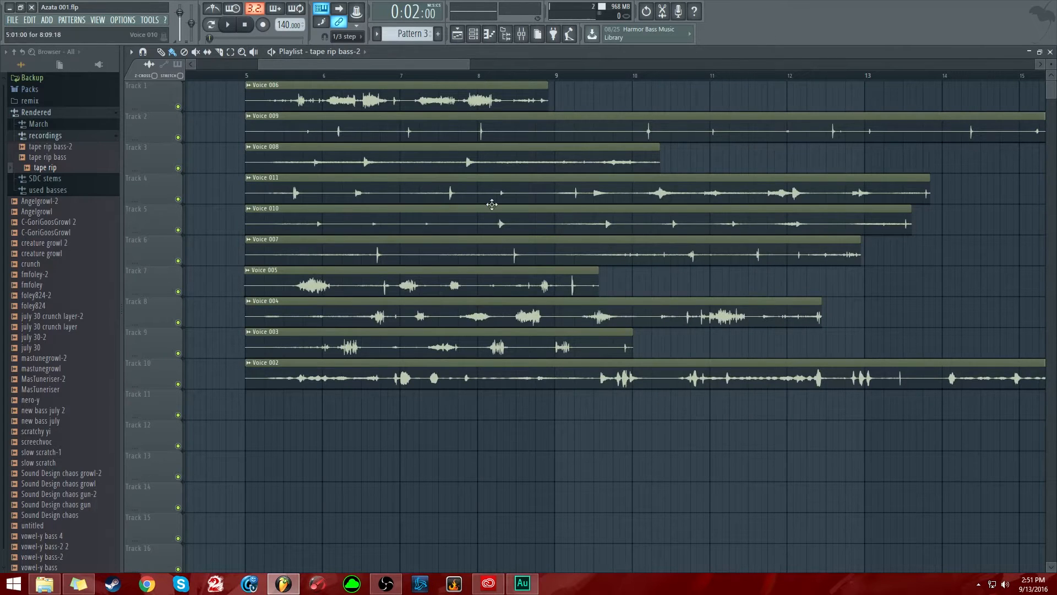
right_click(181, 106)
click(297, 76)
key(space)
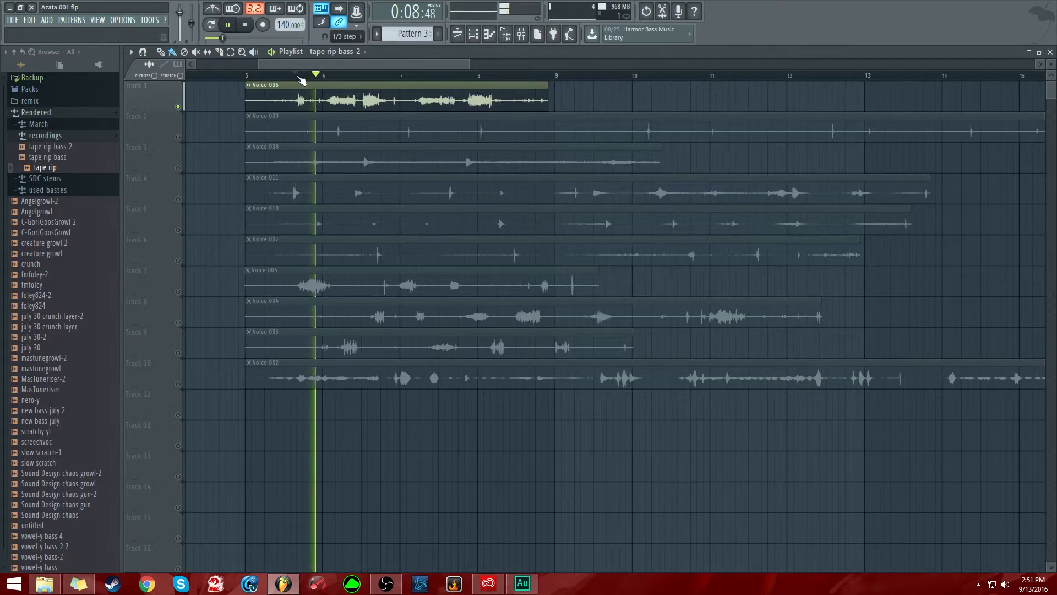
key(space)
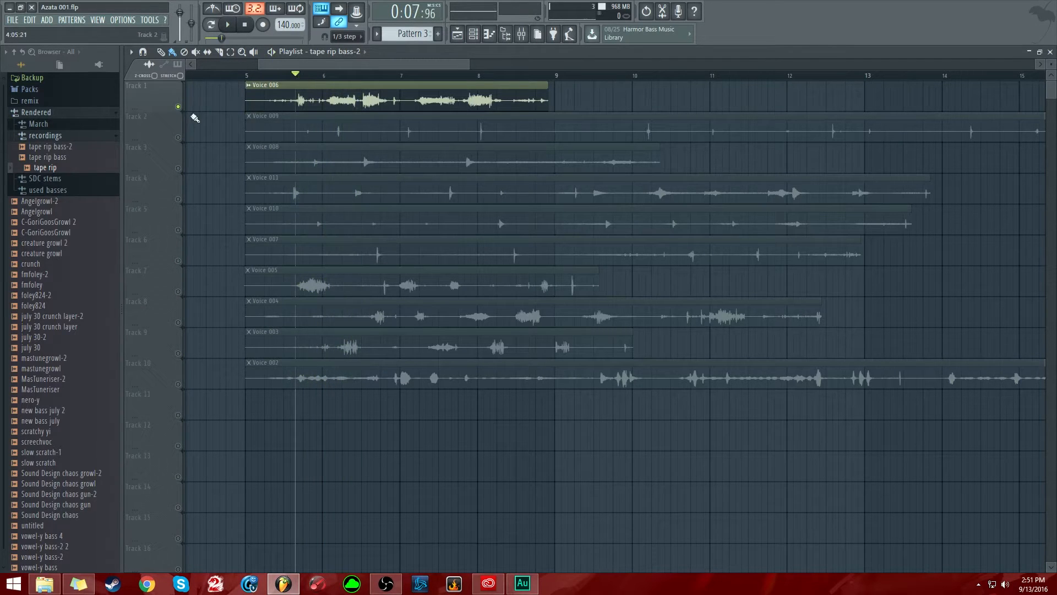
- Solo track 7 and play the Voice 005 recording
right_click(182, 292)
key(space)
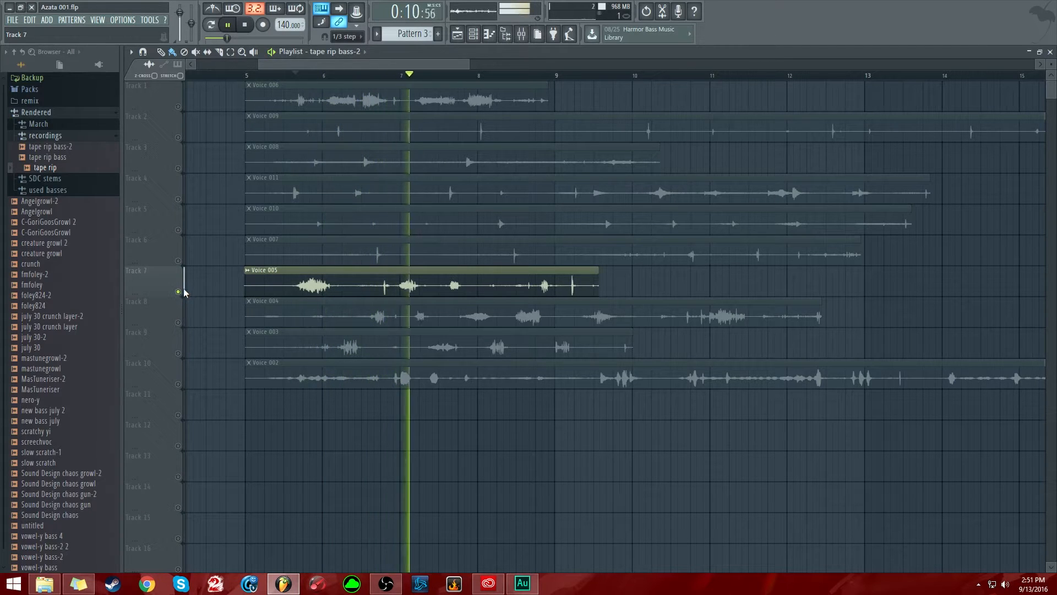
key(space)
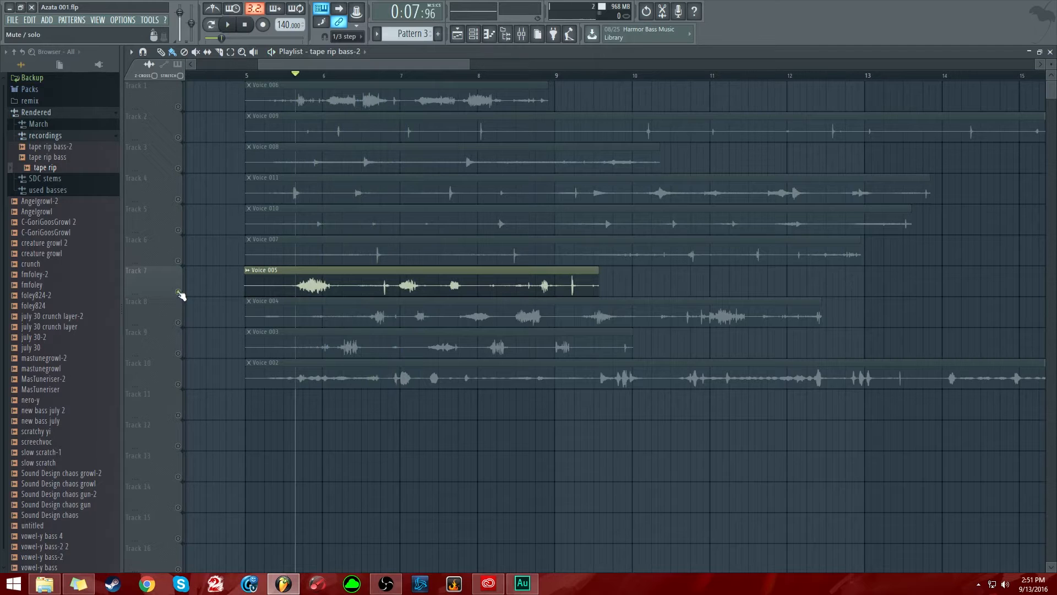
- Solo track 4, listen to the Voice 011 recording, and switch the track off
right_click(179, 201)
key(space)
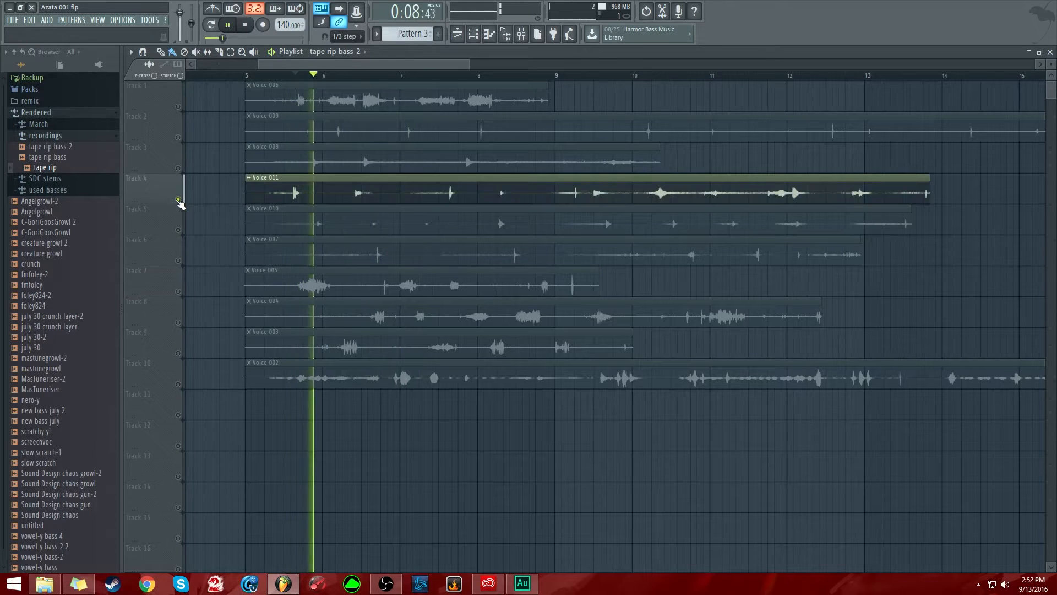
key(space)
right_click(179, 201)
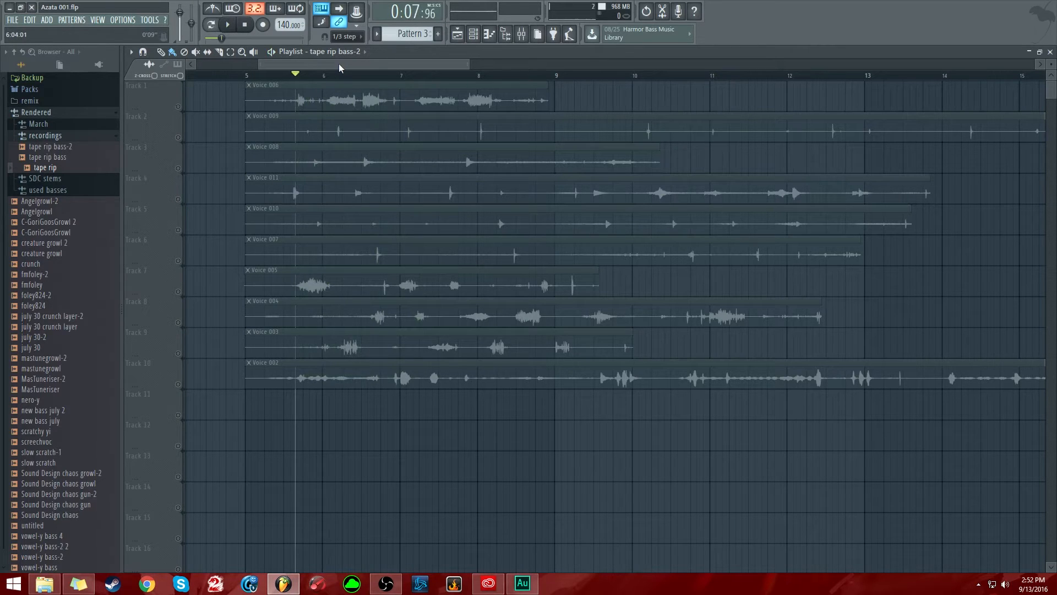
- Re-enable all playlist tracks and return to a close view of the tape rip clips at the start
drag(339, 63, 242, 69)
click(178, 106)
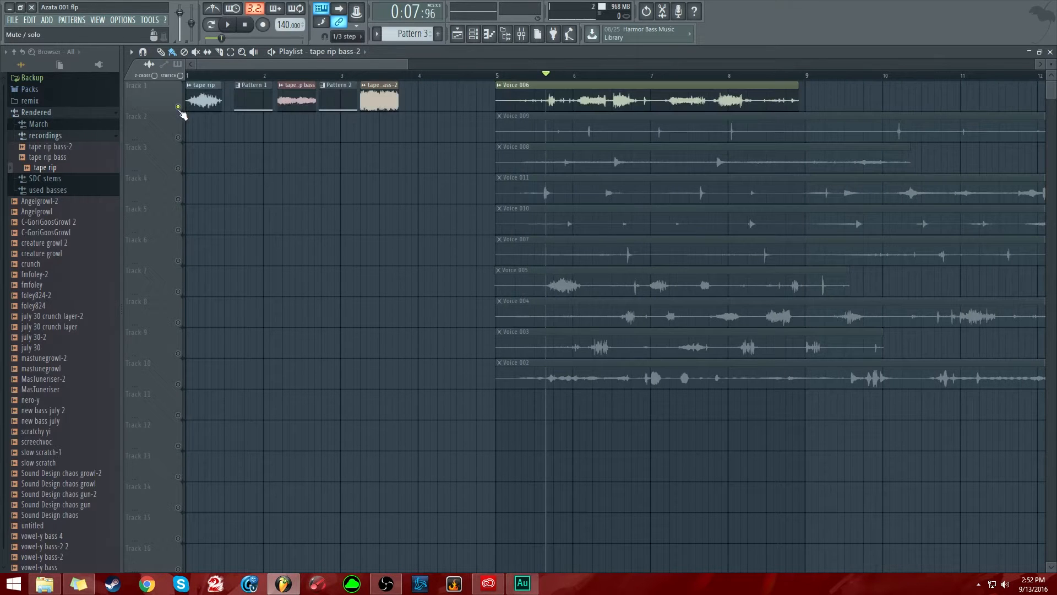
right_click(178, 106)
drag(409, 63, 255, 71)
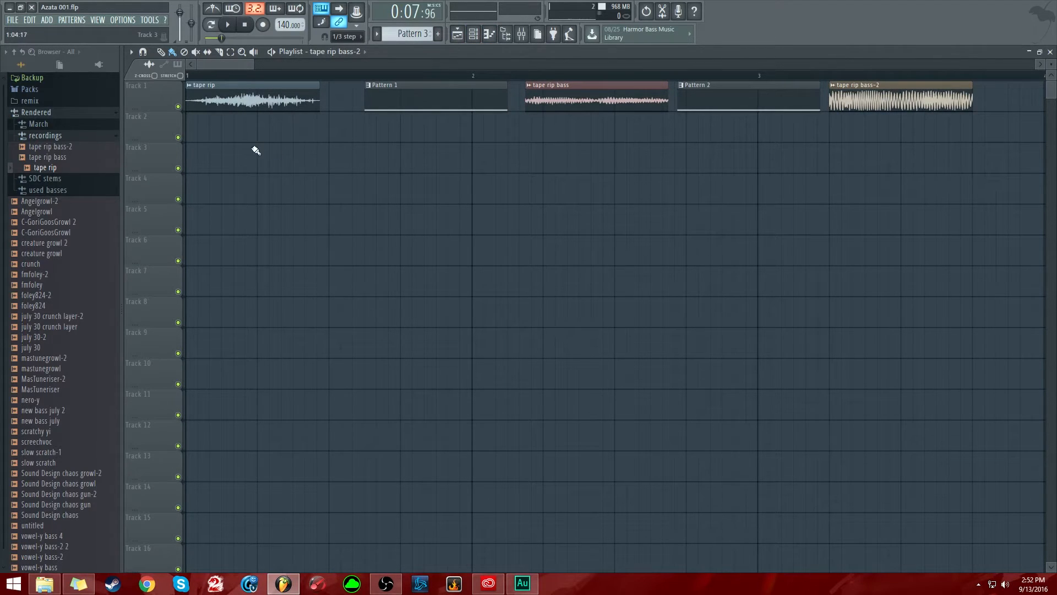
- Open the Serum channel from the channel rack, set oscillator A's octave to 0, and audition a note
click(473, 33)
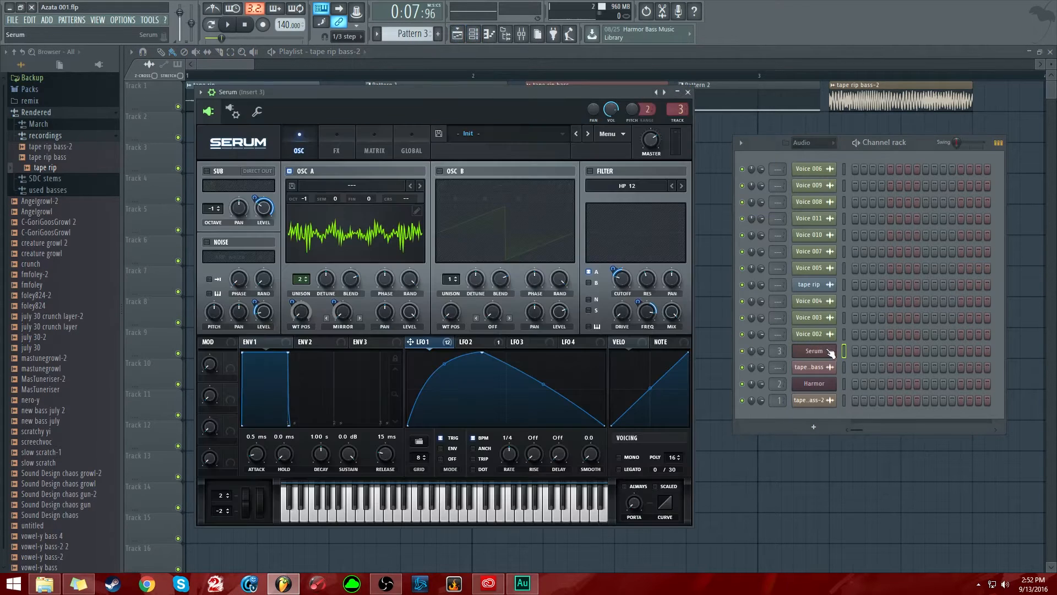
click(827, 351)
drag(304, 200, 306, 195)
key(z)
- Reactivate the bypassed LFO 1 modulation on oscillator A's wavetable position and Mirror warp amount
right_click(296, 312)
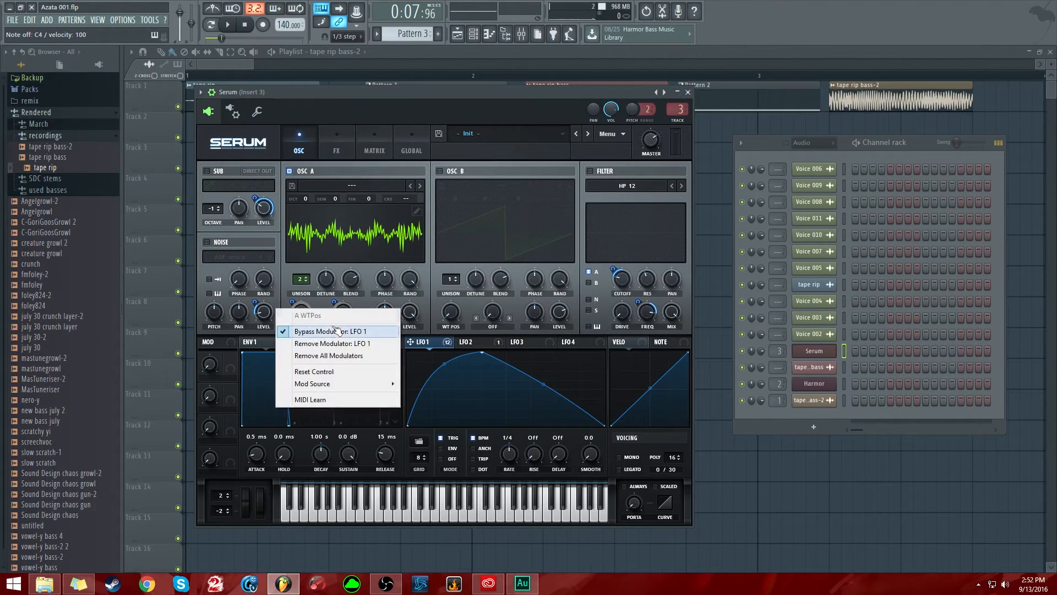
click(332, 332)
right_click(351, 312)
click(370, 331)
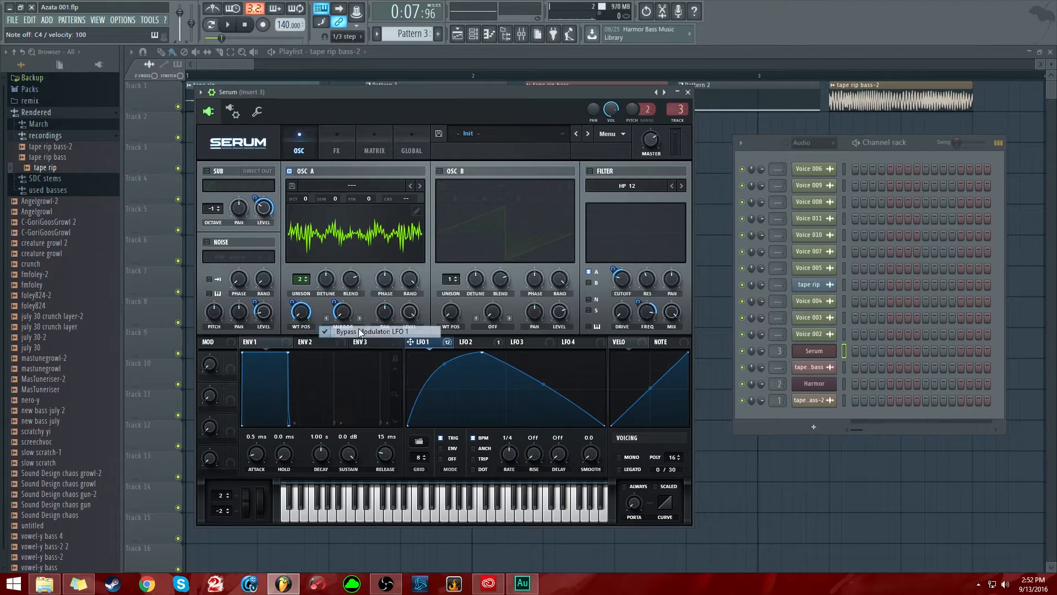
- Try oscillator A at different octaves, settle on octave -1, and enable the HP 12 filter
drag(434, 98, 434, 88)
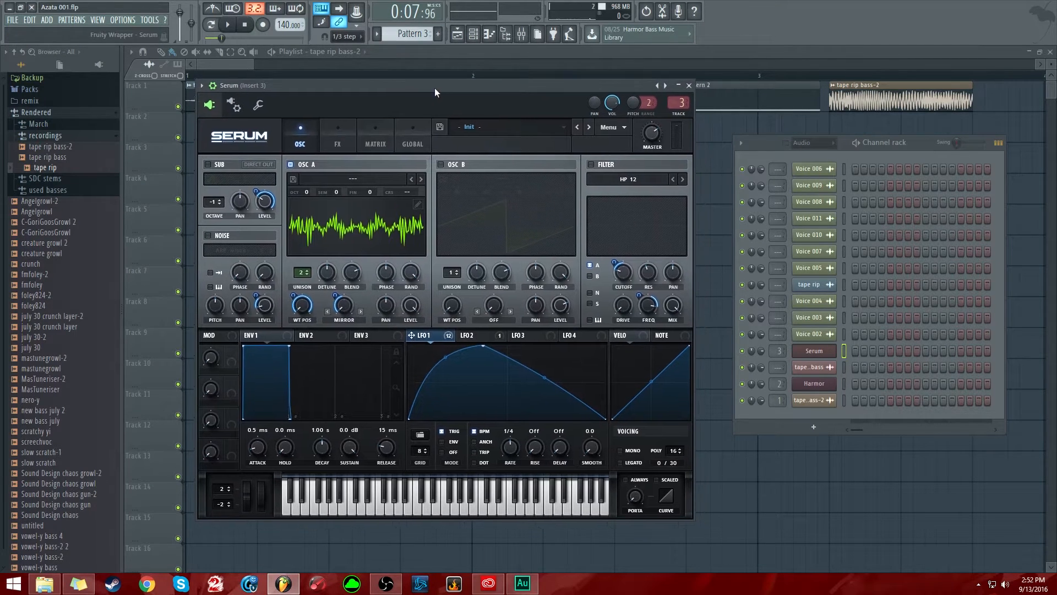
drag(305, 191, 306, 198)
drag(297, 192, 301, 179)
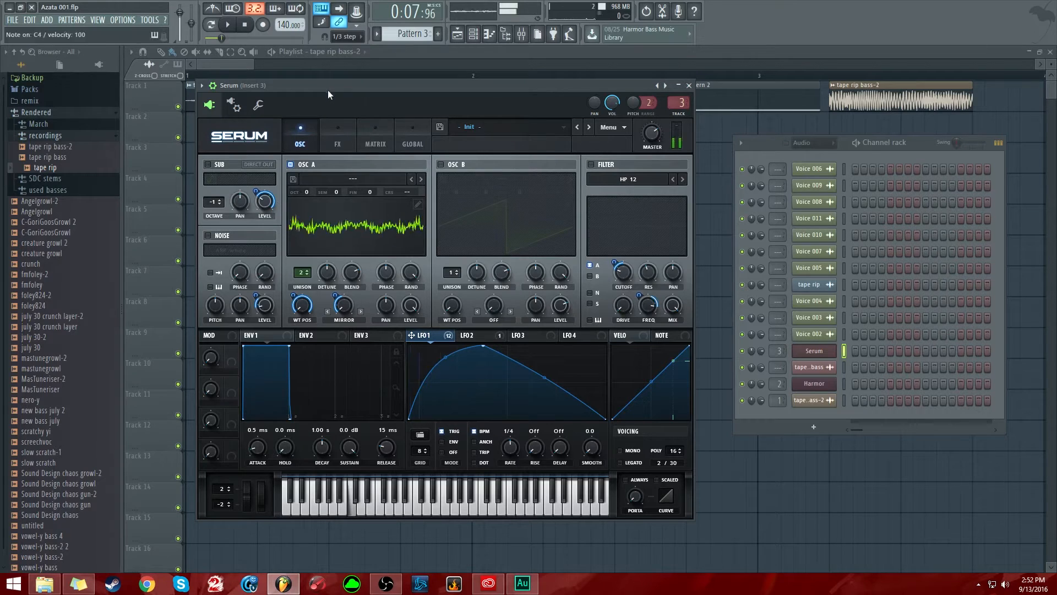
drag(295, 190, 300, 205)
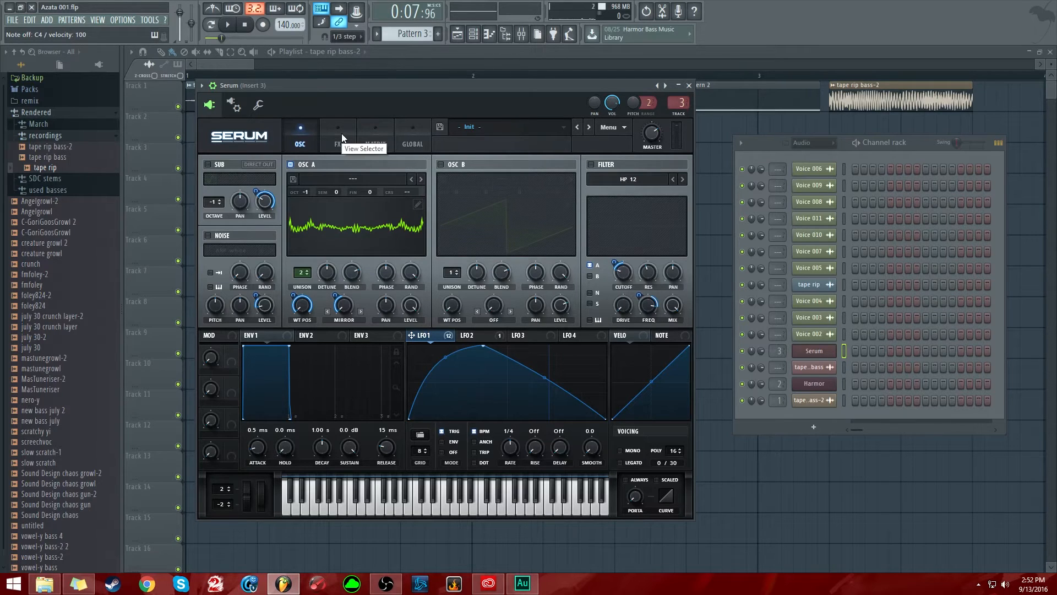
click(591, 165)
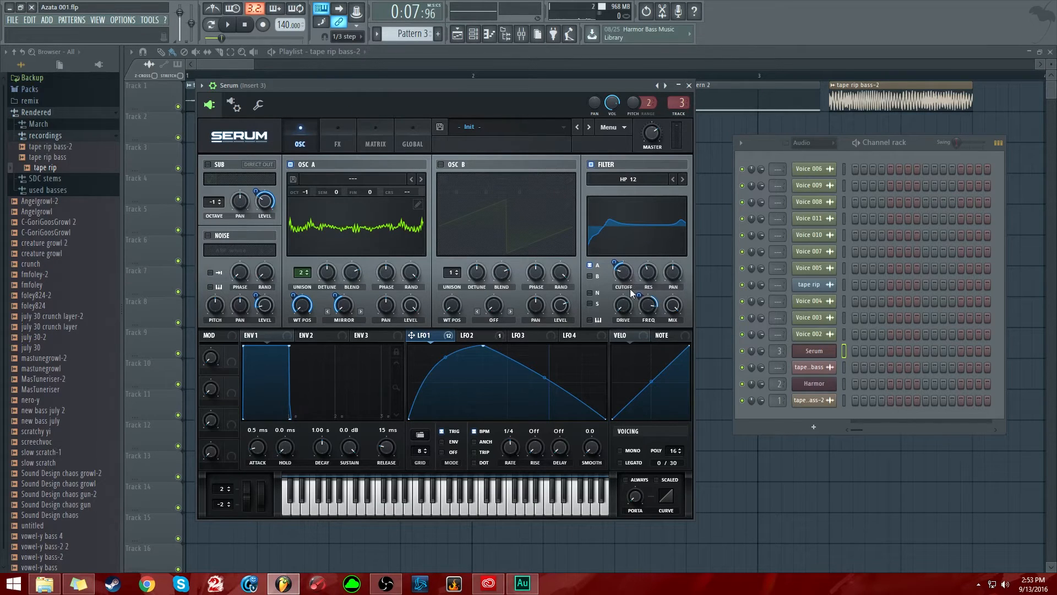
drag(454, 85, 451, 97)
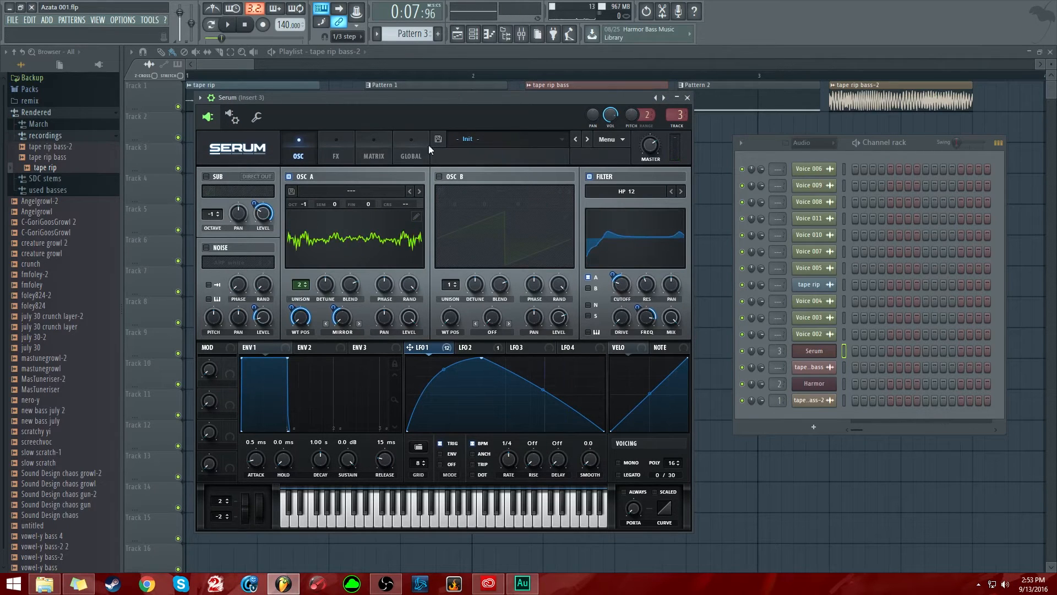
- Enable the HardClip distortion and the EQ in Serum's effects rack, auditioning the sound with a note
click(324, 155)
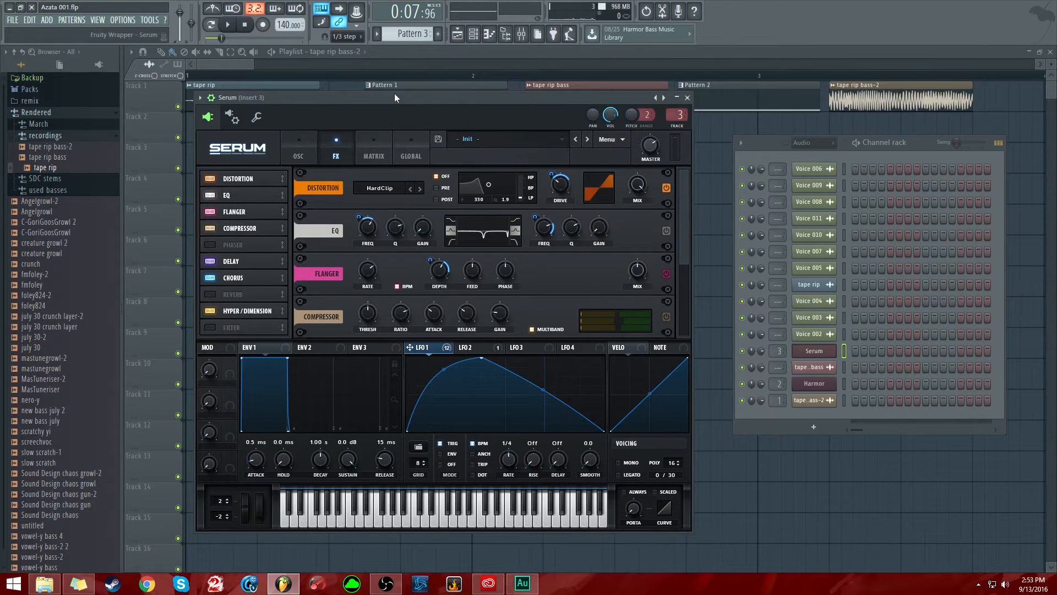
key(z)
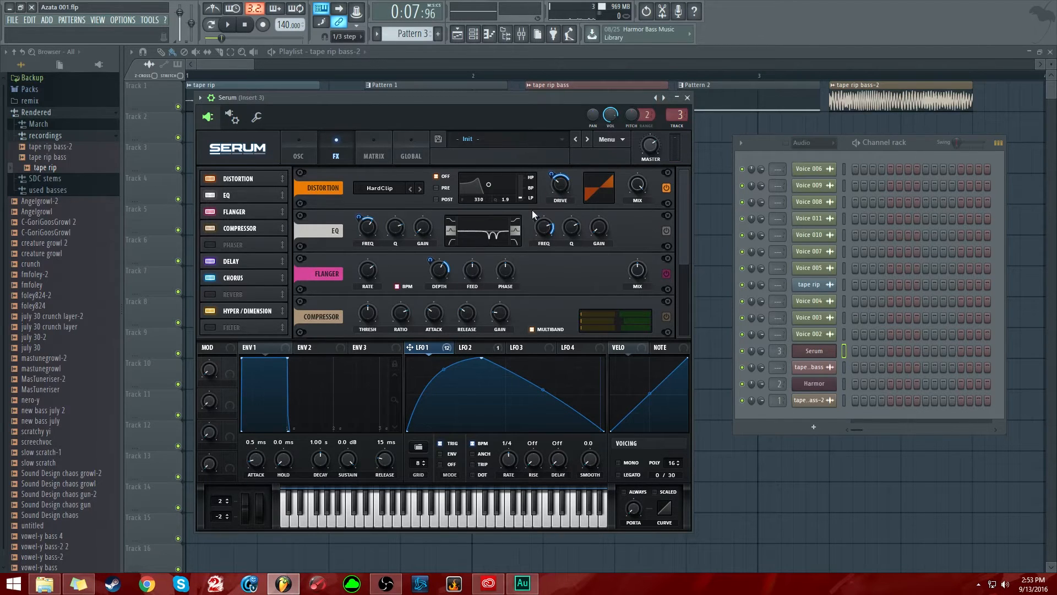
drag(454, 107, 451, 113)
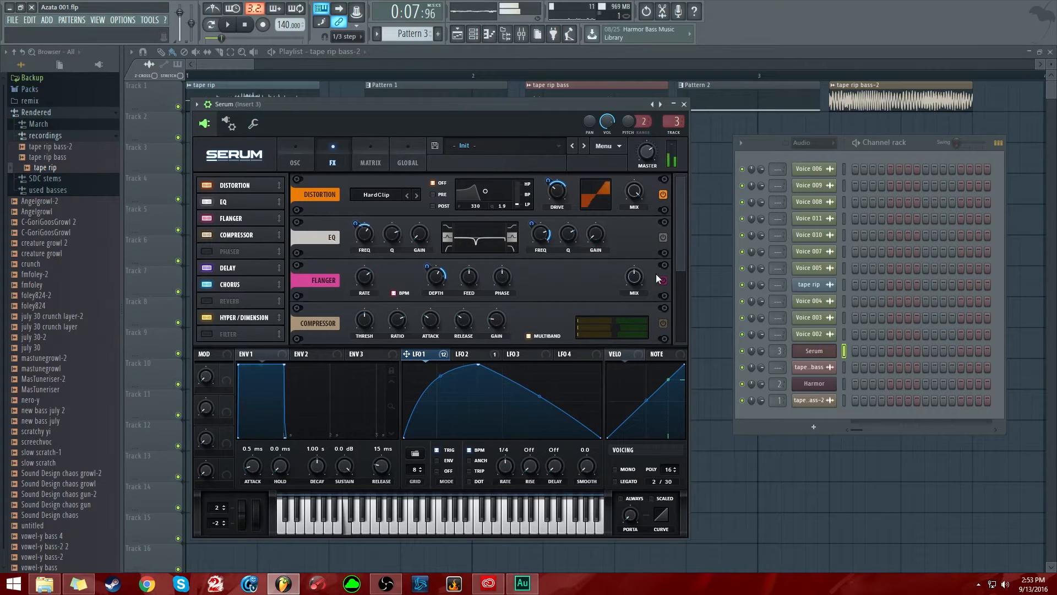
drag(507, 104, 486, 98)
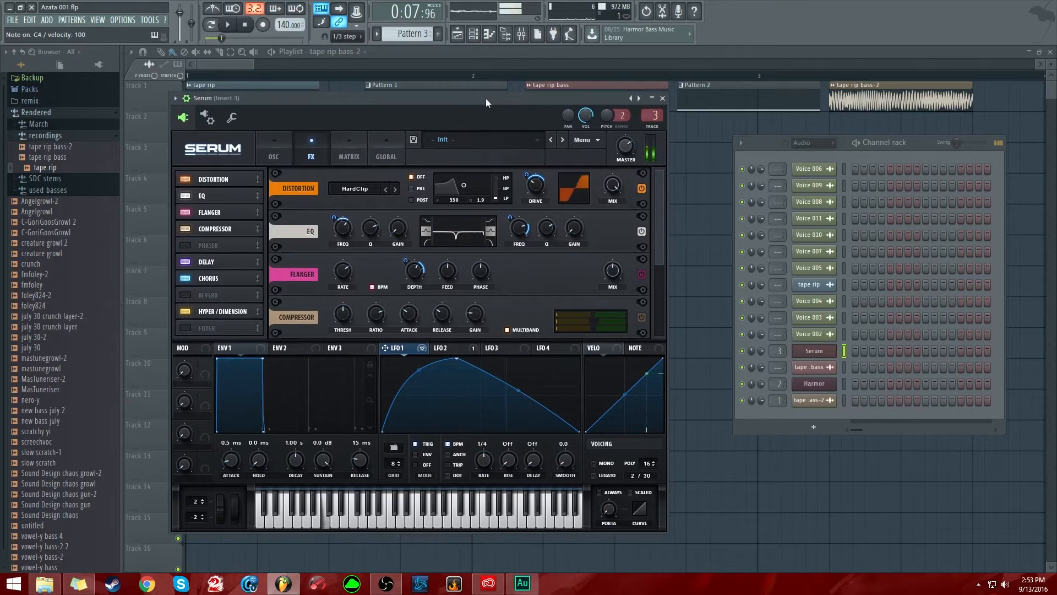
- Enable the flanger in Serum's effects rack and audition the bass
drag(659, 192, 657, 213)
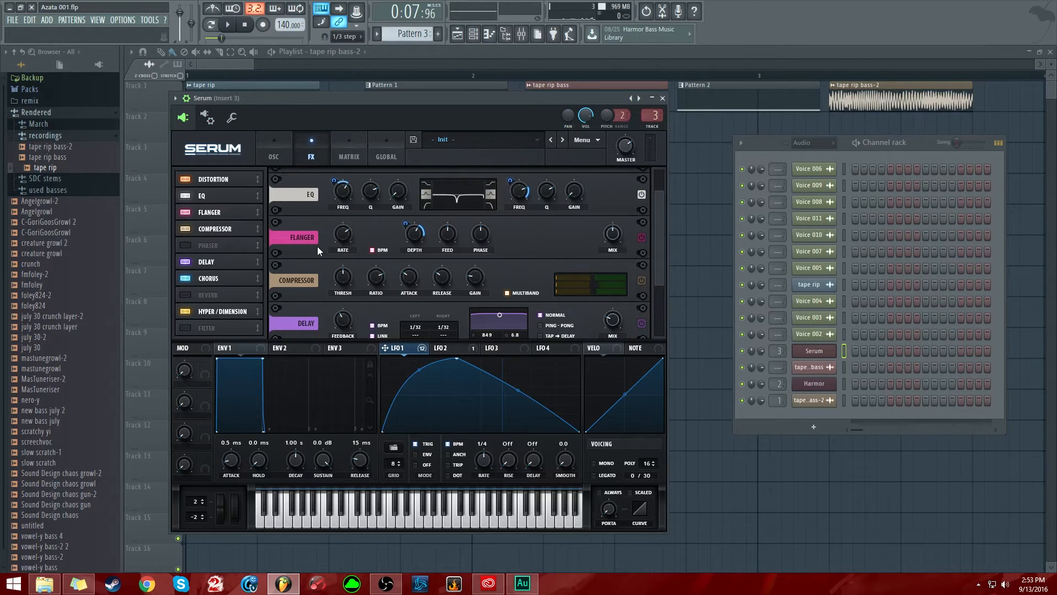
drag(659, 205, 658, 210)
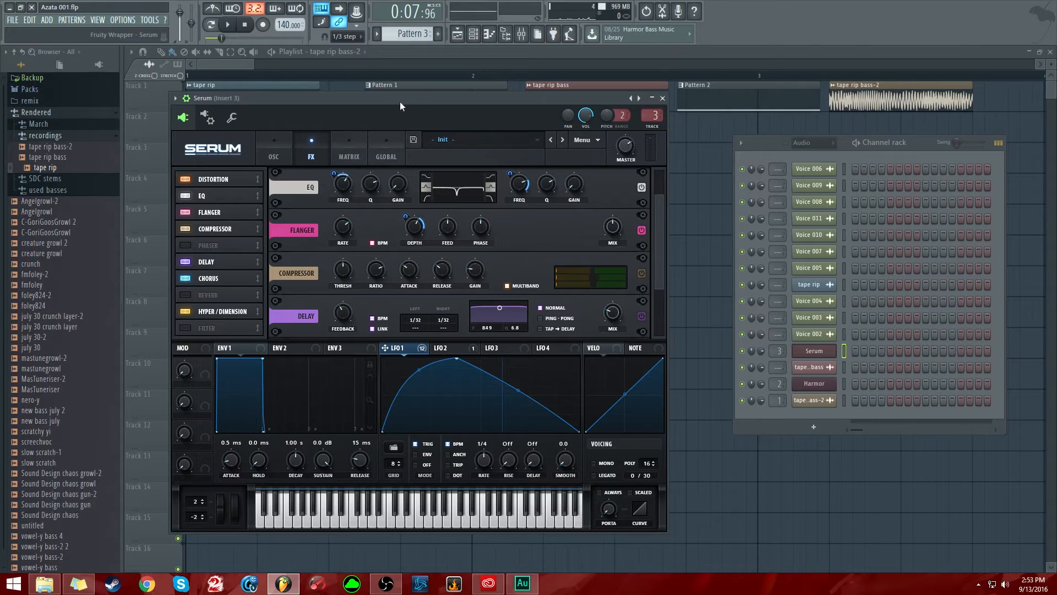
drag(400, 101, 403, 105)
key(z)
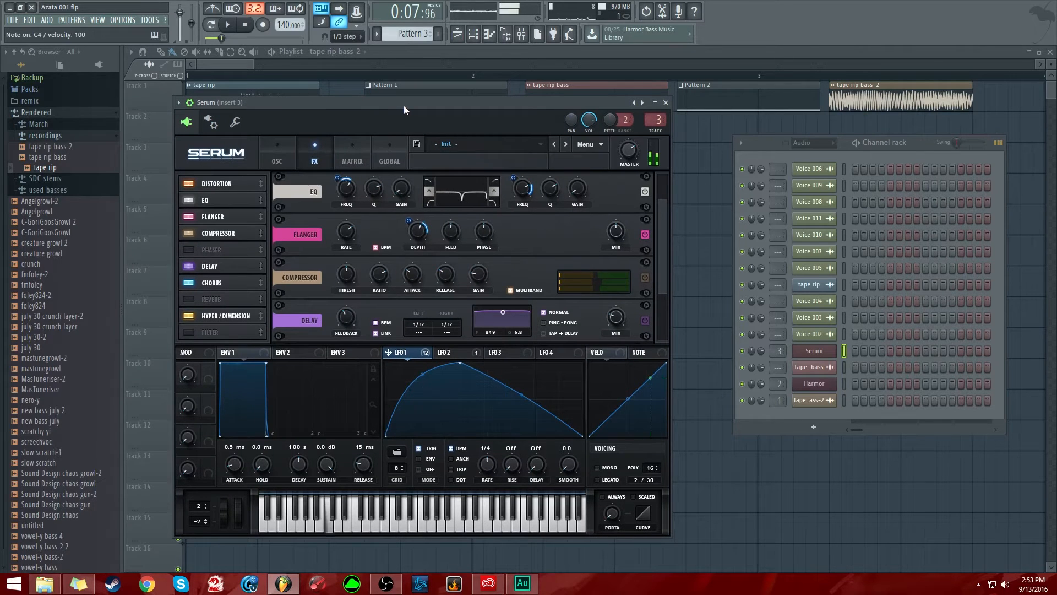
- Enable the multiband compressor and the delay in Serum's effects rack, auditioning the result
scroll(666, 230, down, 3)
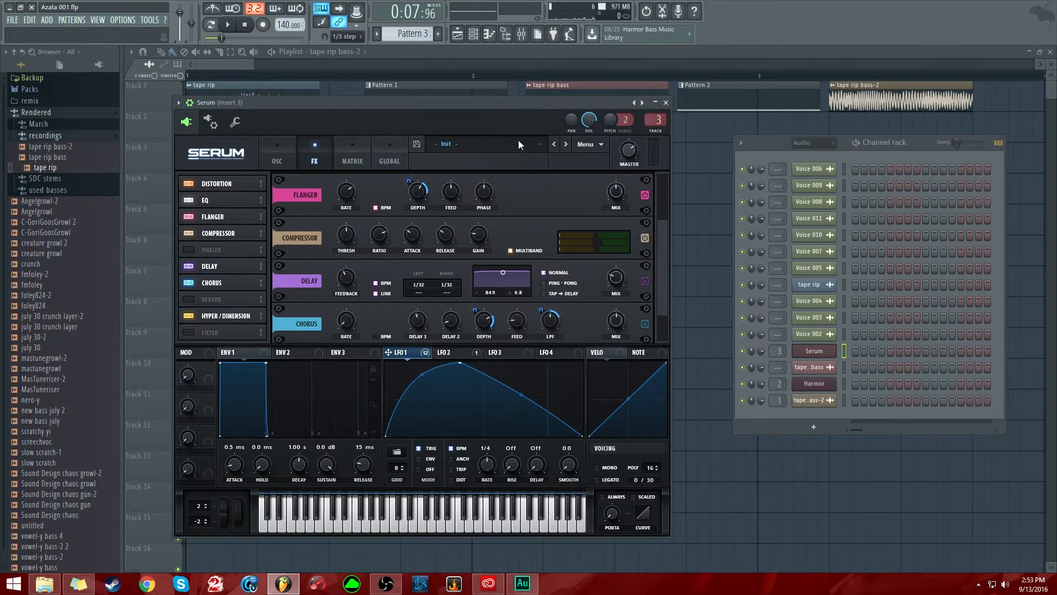
key(z)
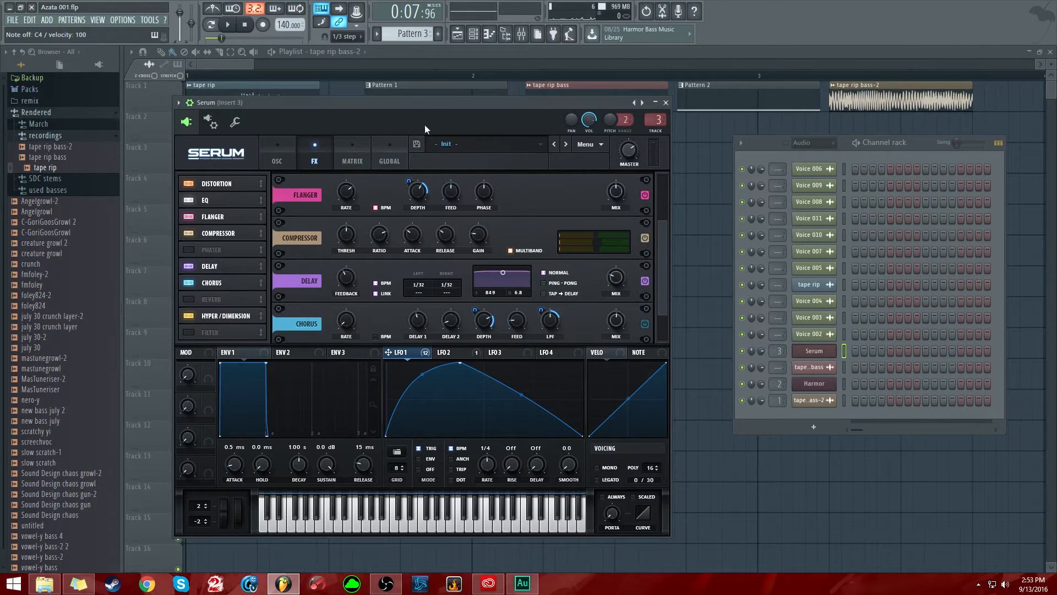
drag(429, 102, 431, 106)
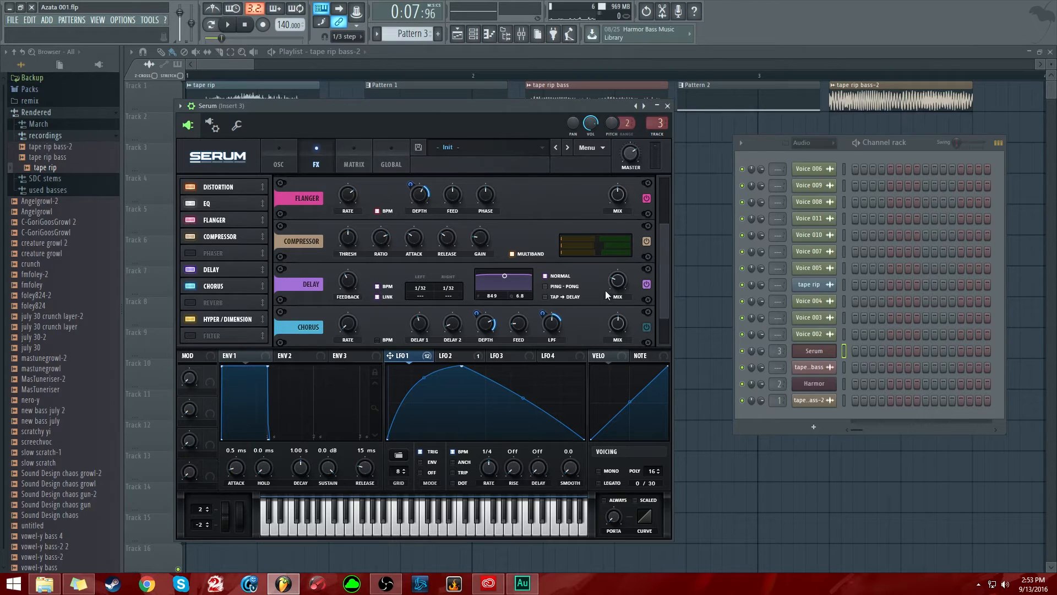
- Enable the chorus and Hyper/Dimension effects in Serum and audition the bass
drag(440, 104, 442, 108)
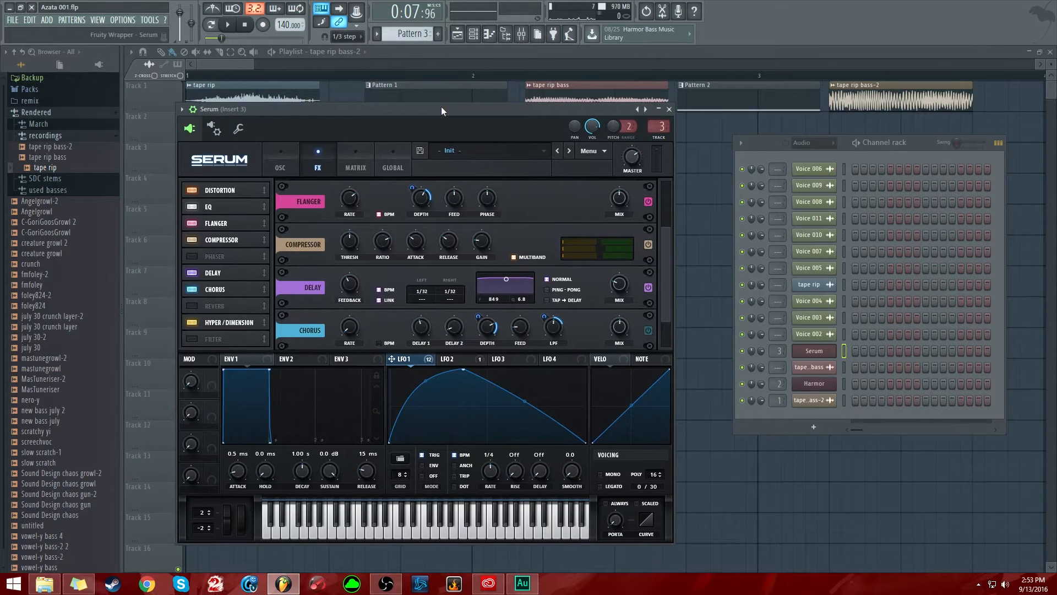
key(z)
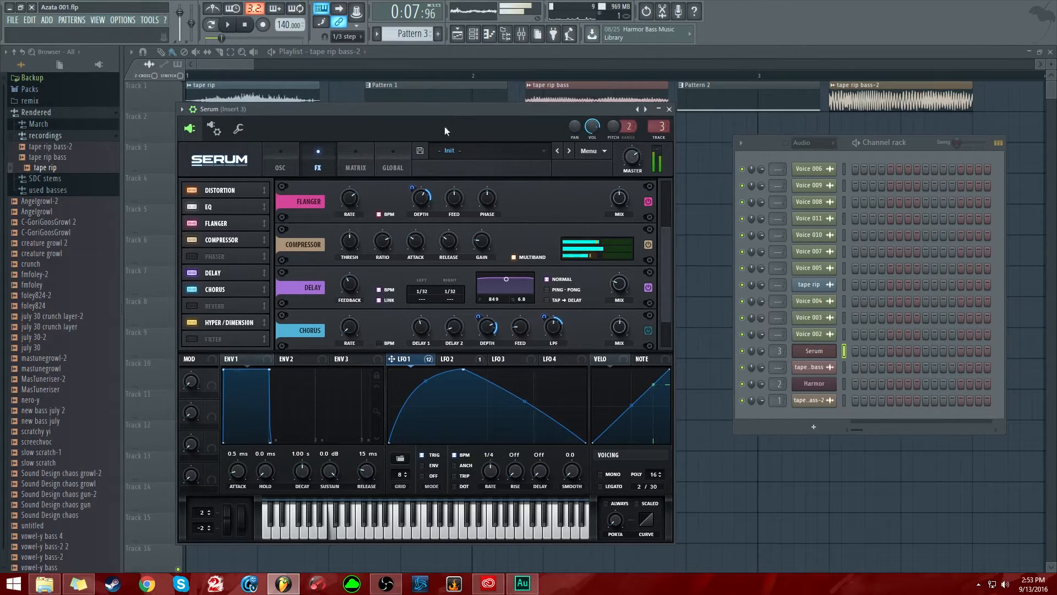
drag(668, 233, 671, 269)
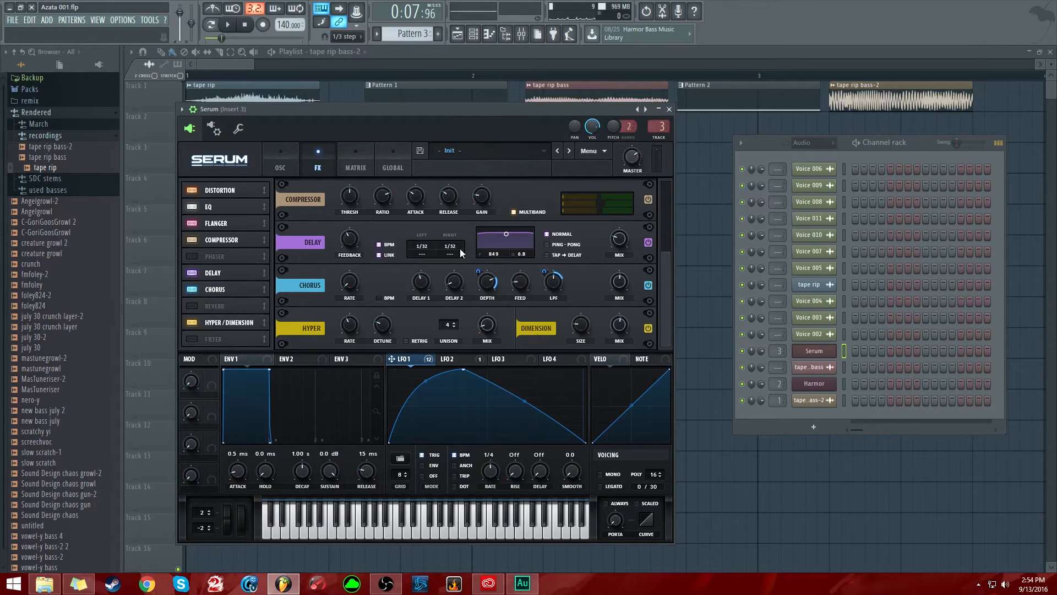
- Enable Serum's sub oscillator among the oscillator settings and close the Serum window
click(296, 151)
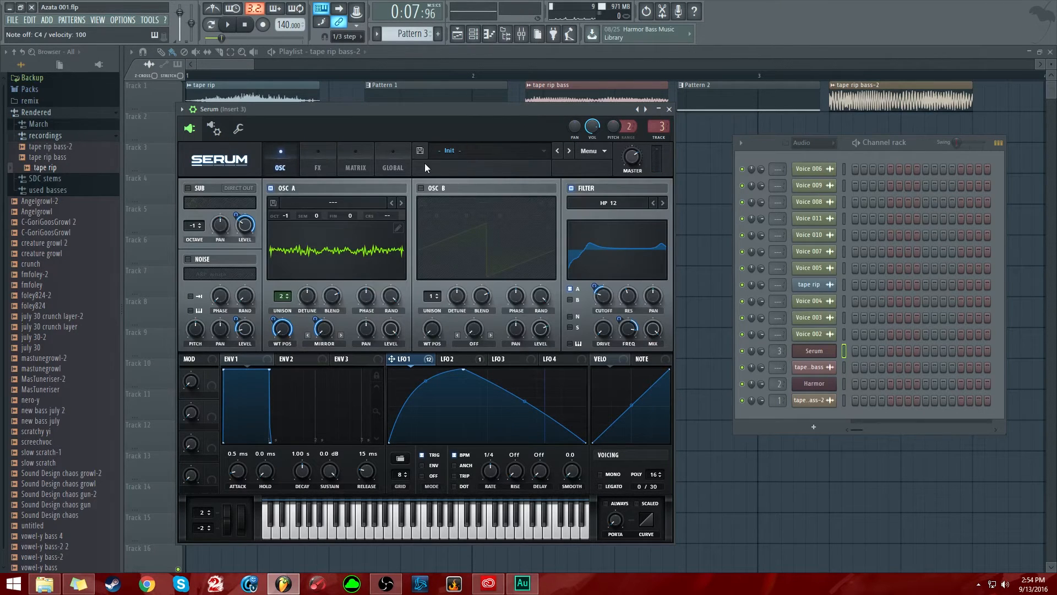
click(215, 183)
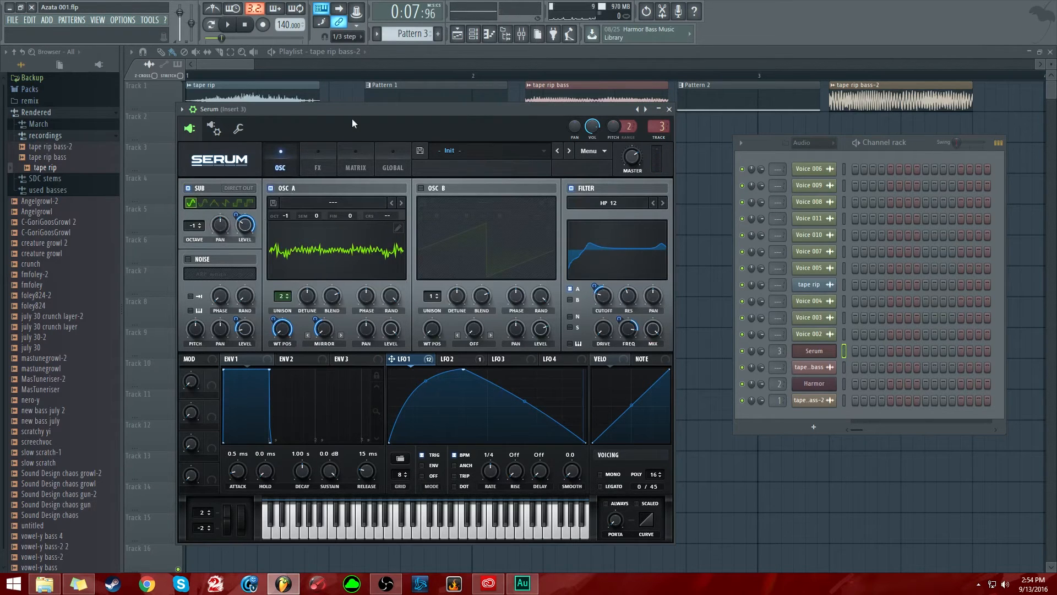
click(672, 109)
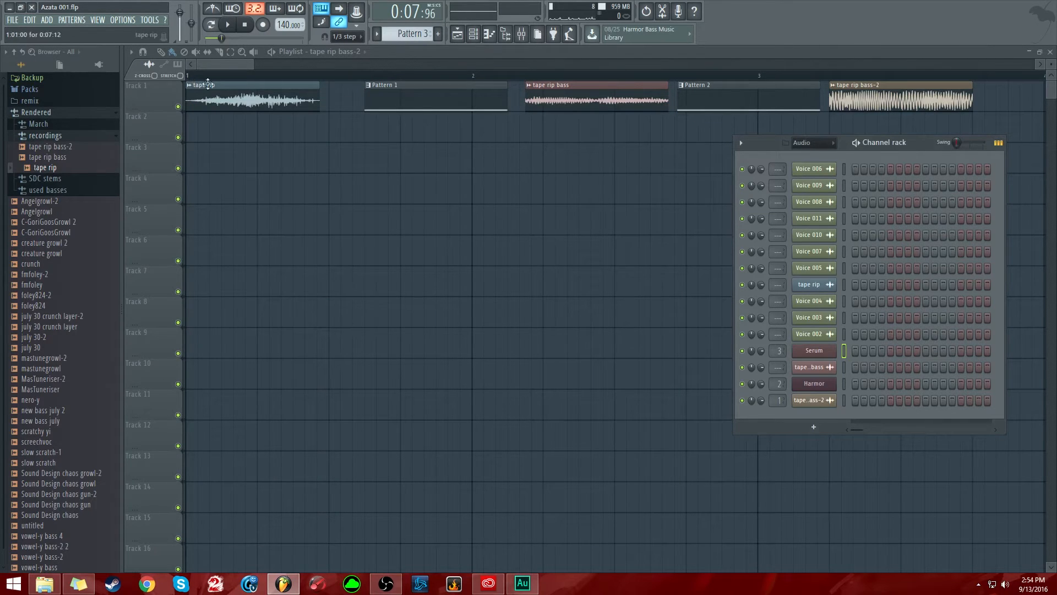
- Play Pattern 1 and the tape rip bass clip in the playlist to compare them
click(370, 76)
key(space)
click(529, 75)
key(space)
key(space)
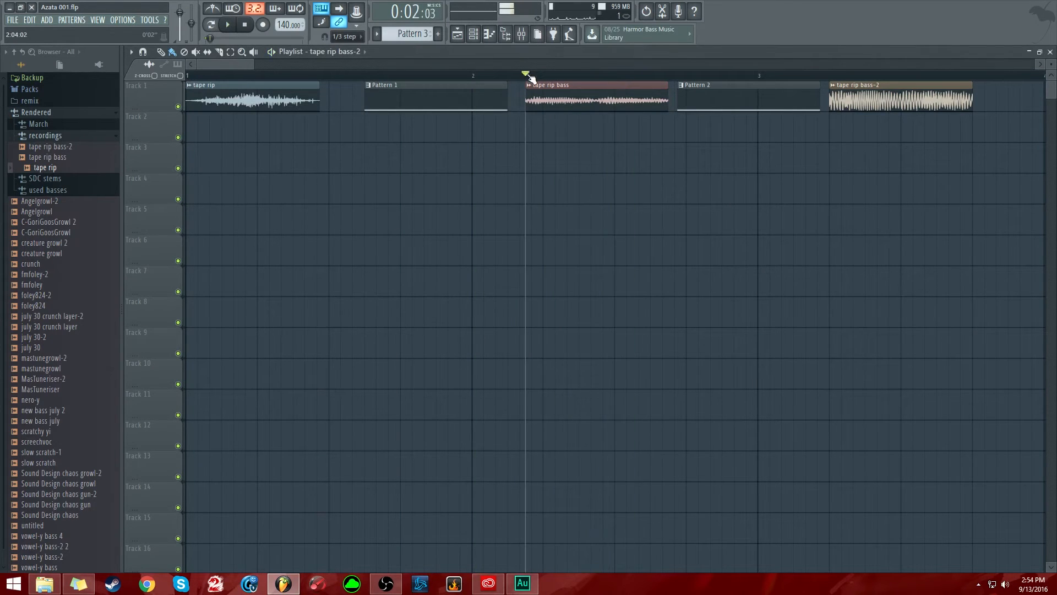
- Turn off the bypass on Serum's LFO 2 to master tune modulation in the matrix, audition it and close Serum
click(474, 34)
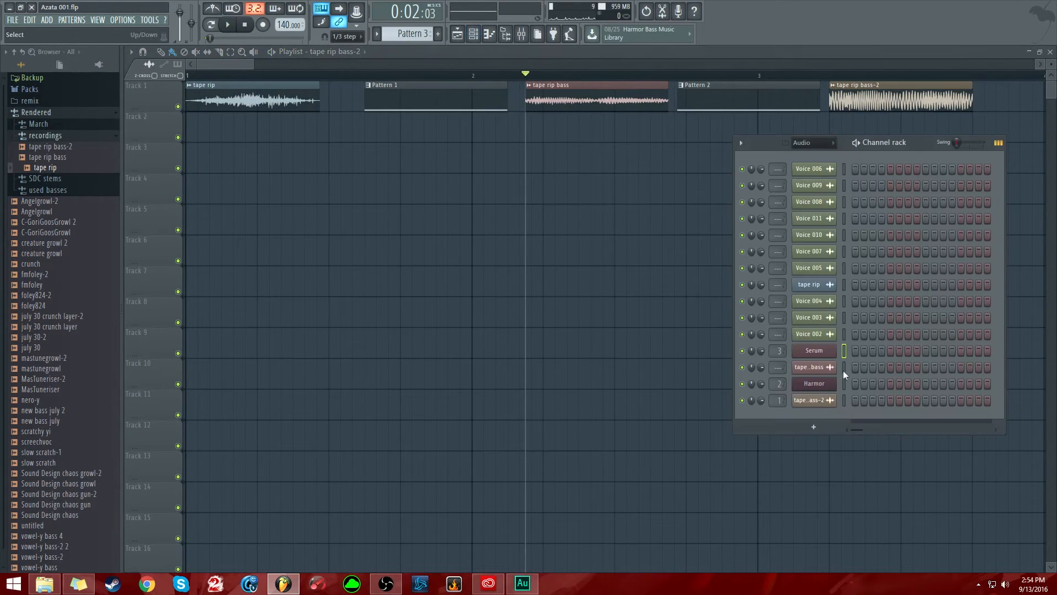
click(821, 351)
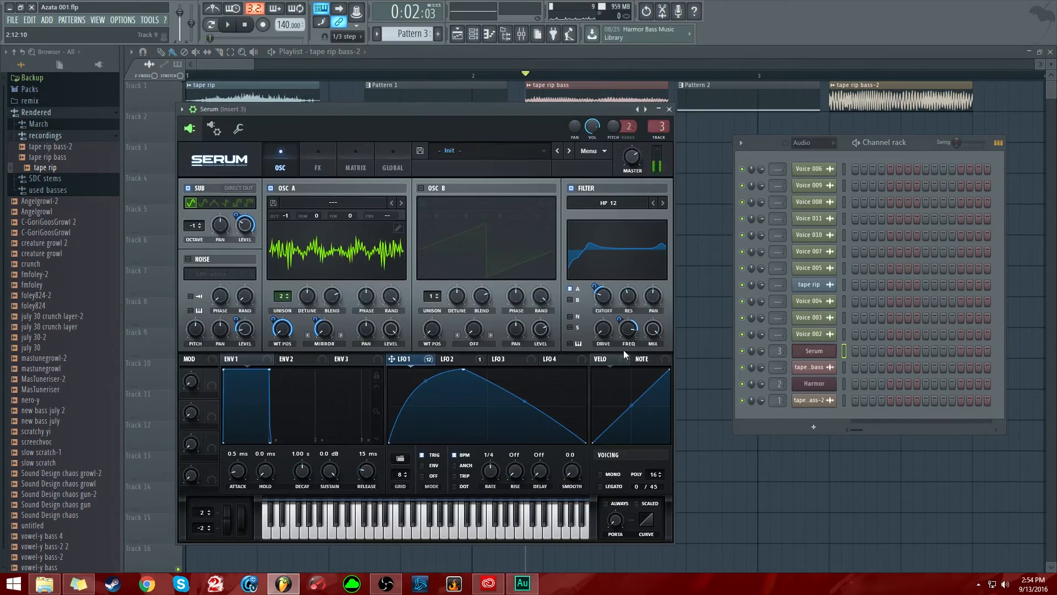
click(348, 161)
scroll(406, 267, down, 5)
scroll(404, 269, down, 1)
click(455, 359)
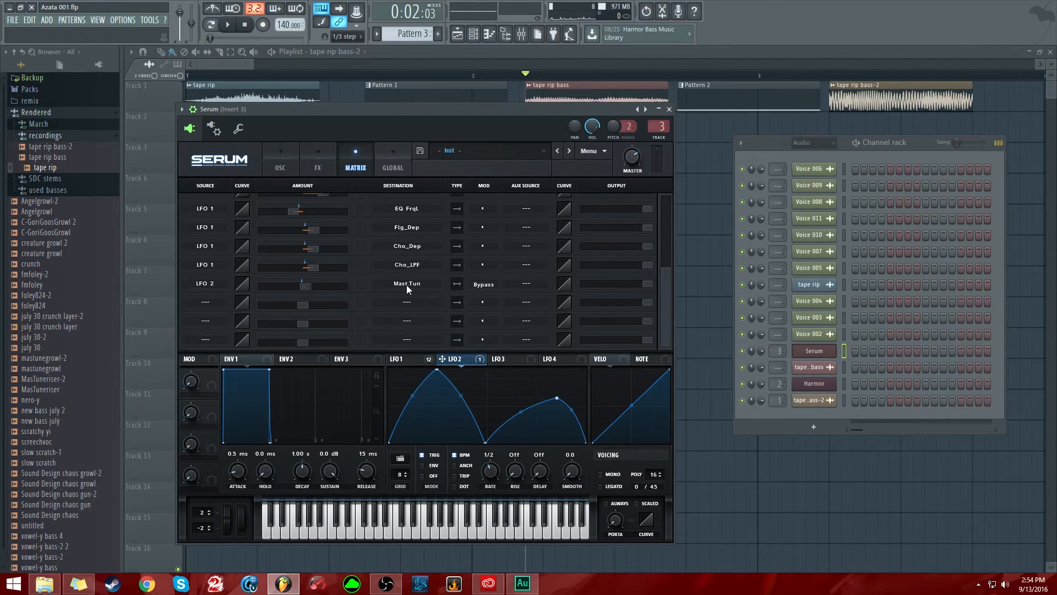
click(490, 285)
click(504, 300)
key(z)
click(671, 111)
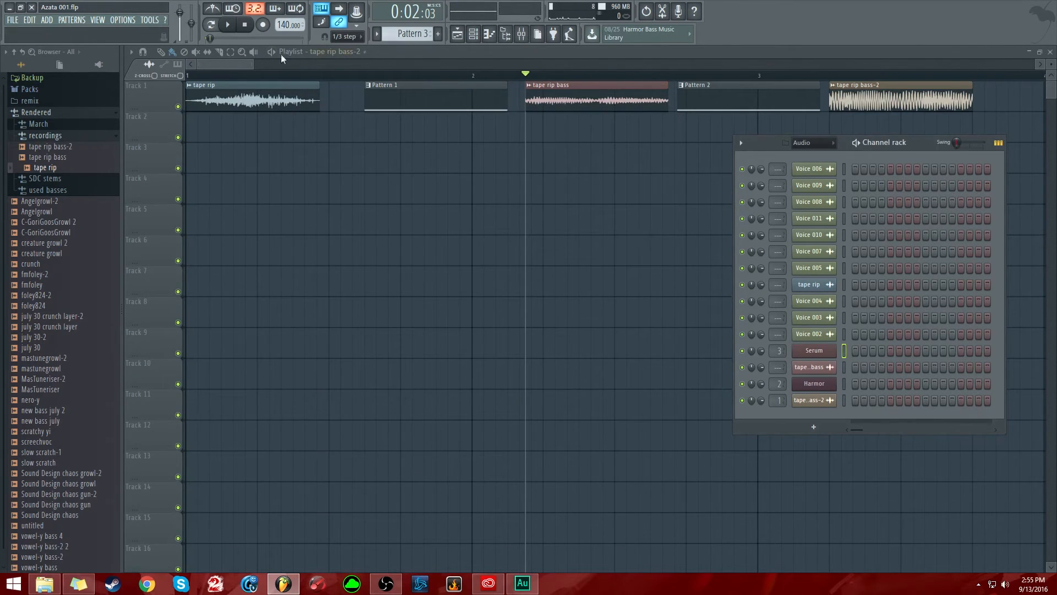
- Play back the tape rip bass clip from the current playlist position
key(space)
key(space)
drag(251, 64, 283, 67)
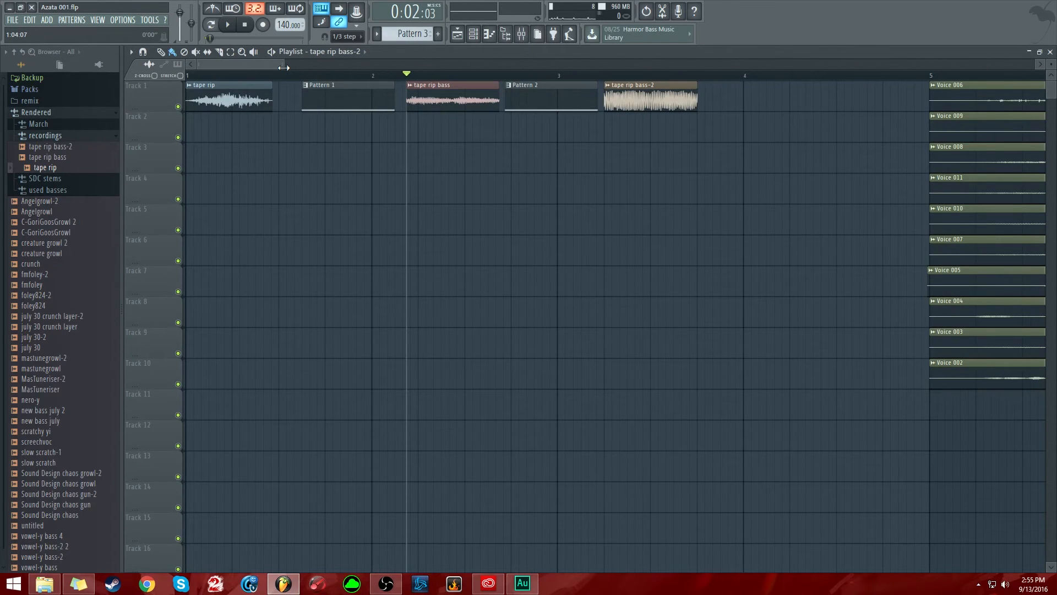
- Review Harmor's image and effects settings, set its chorus to Thick and close the plugin
click(473, 34)
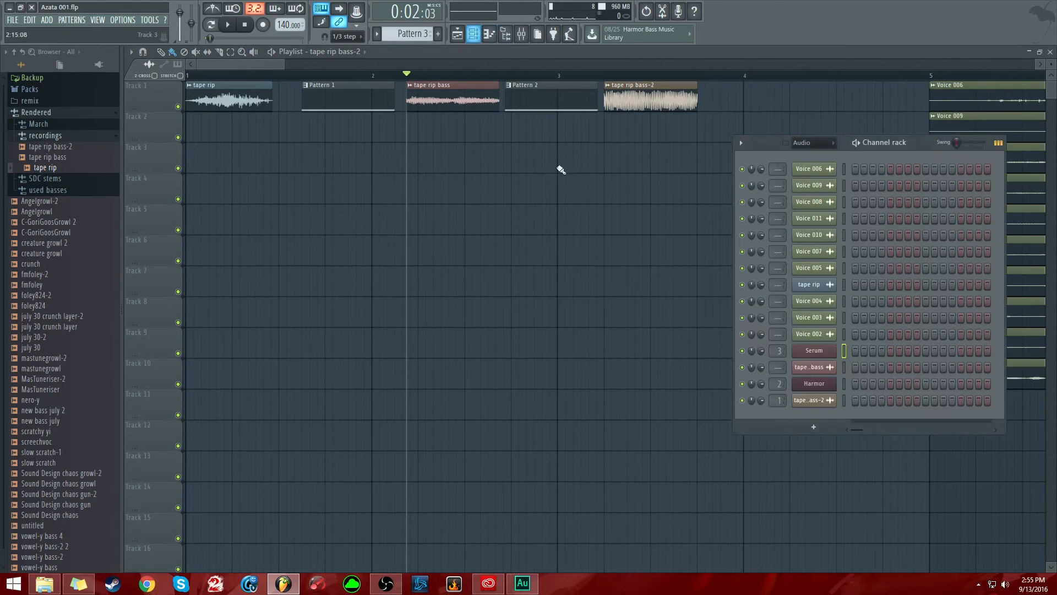
click(826, 385)
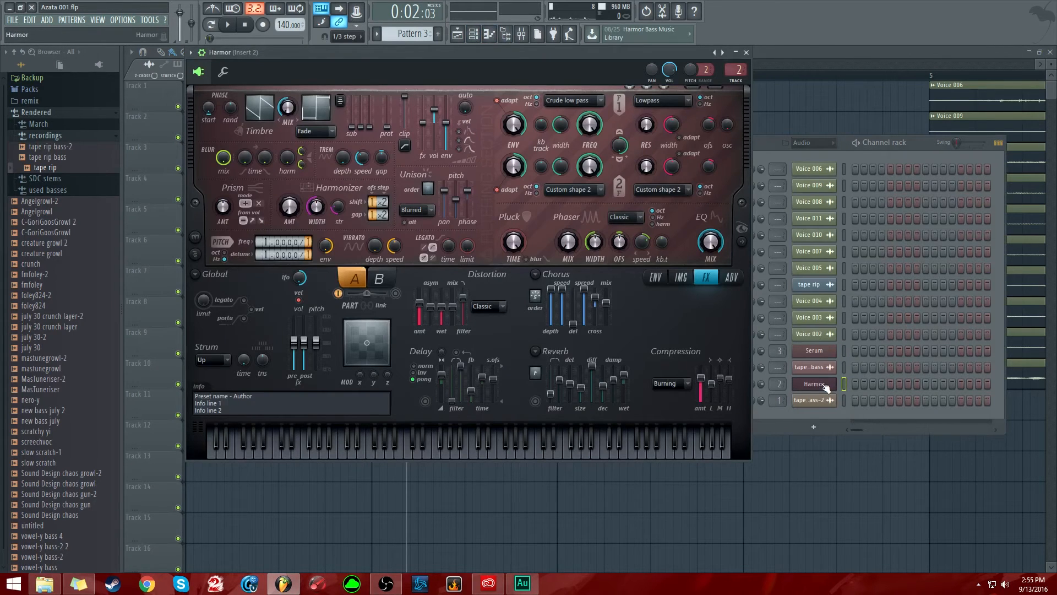
click(689, 277)
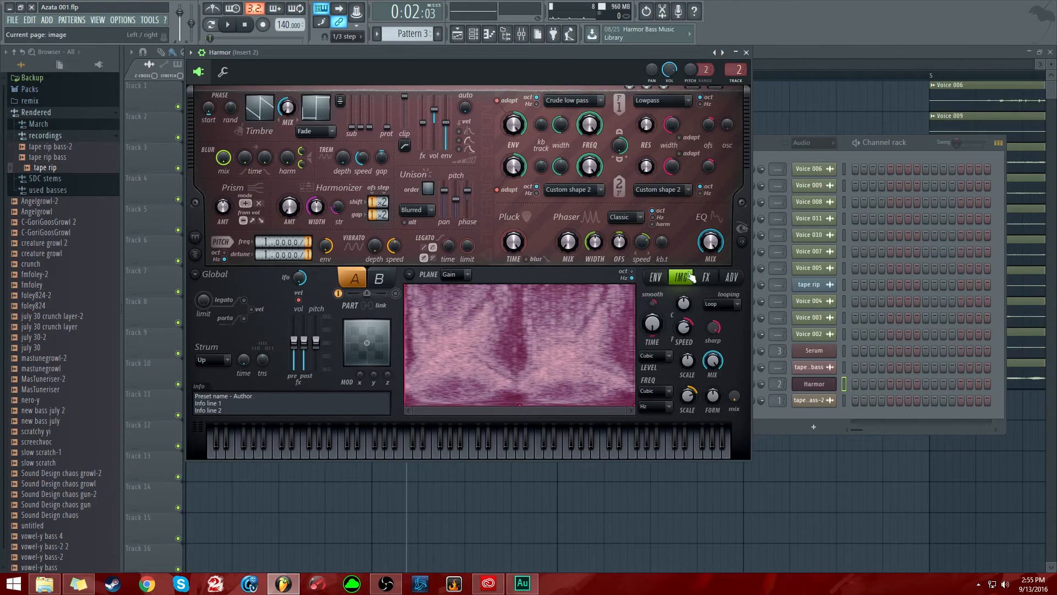
click(705, 278)
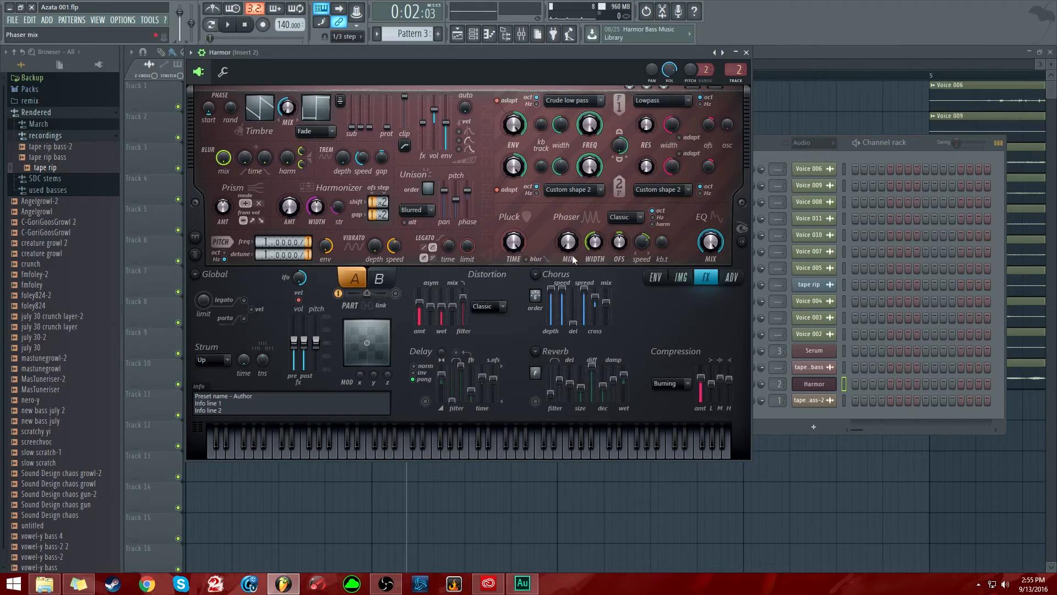
click(535, 275)
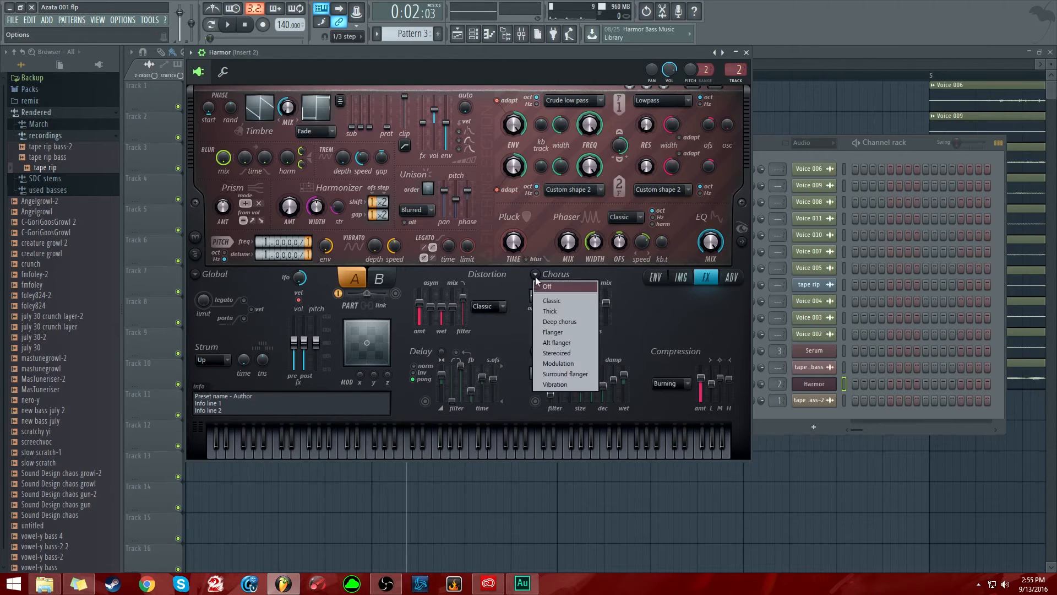
click(562, 312)
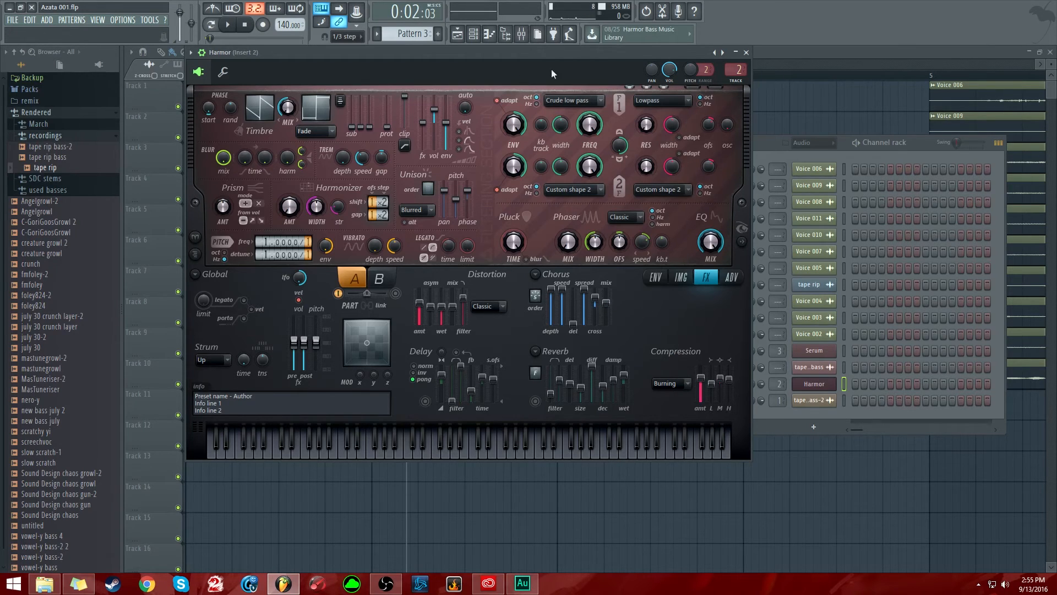
click(746, 51)
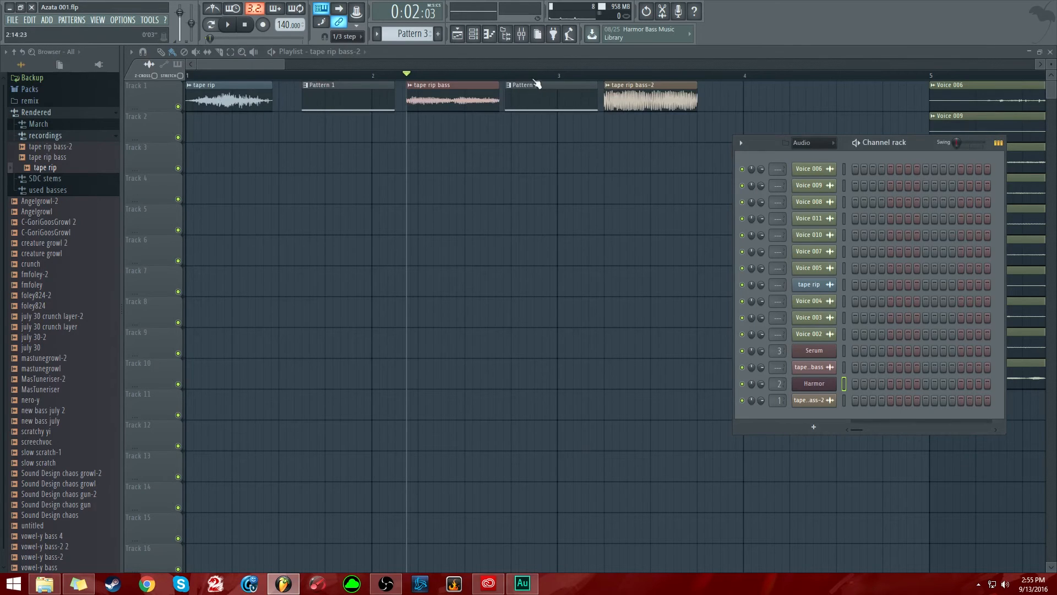
- Play Pattern 2 in the playlist and place the playhead at the start of the tape rip bass-2 clip
click(507, 76)
key(space)
key(space)
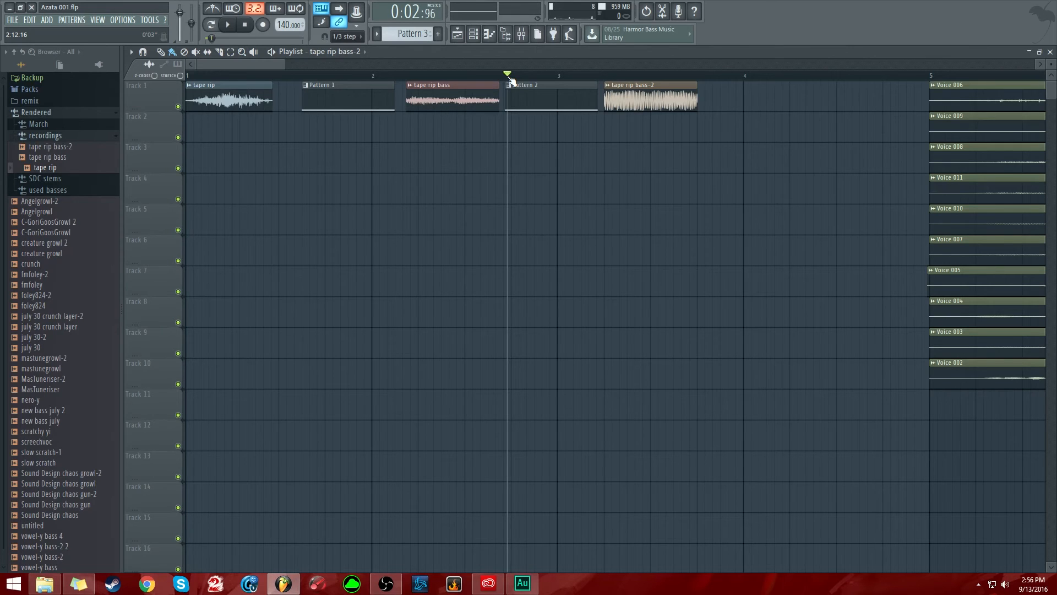
drag(284, 64, 264, 68)
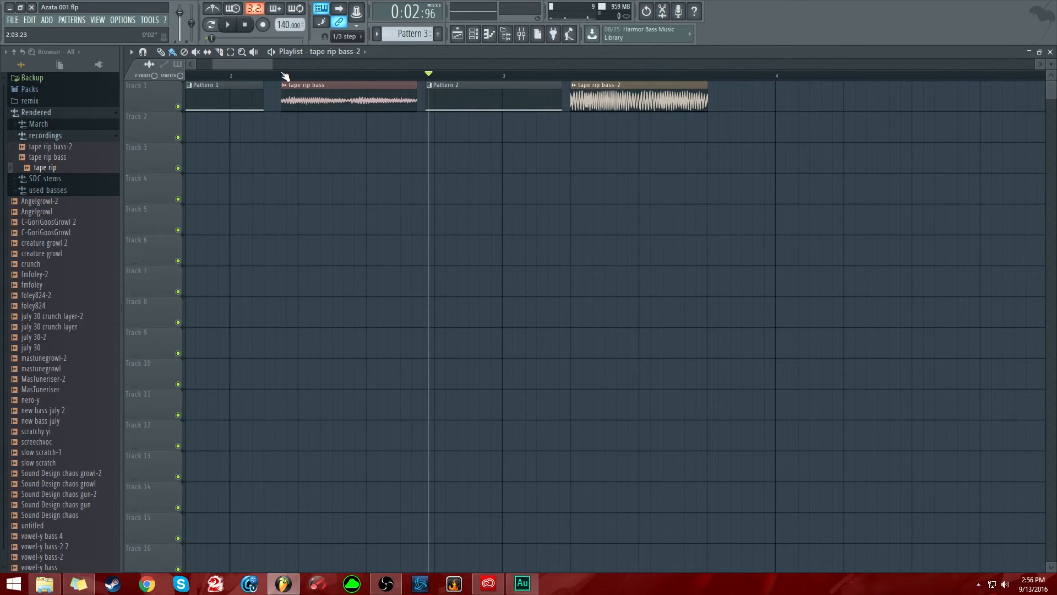
click(576, 77)
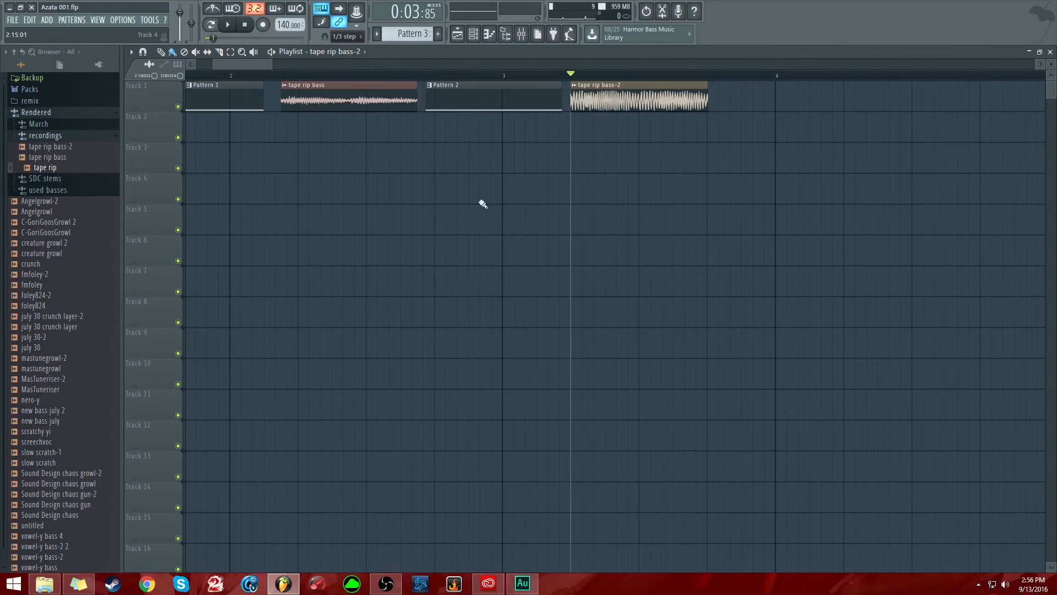
- Examine the Fruity parametric EQ 2 curve on mixer Insert 1 and close the mixer
click(521, 34)
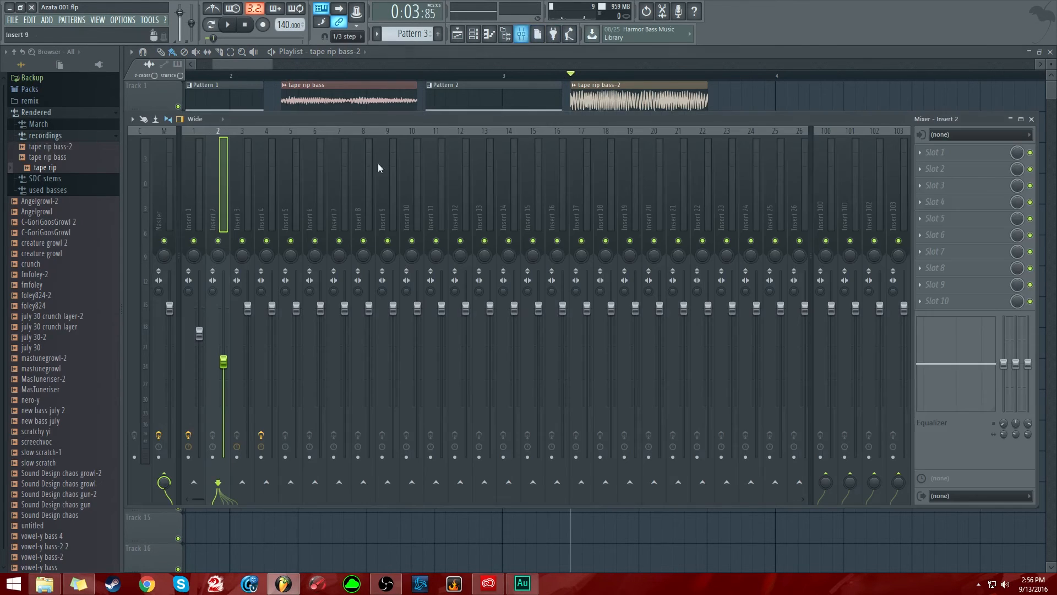
click(966, 154)
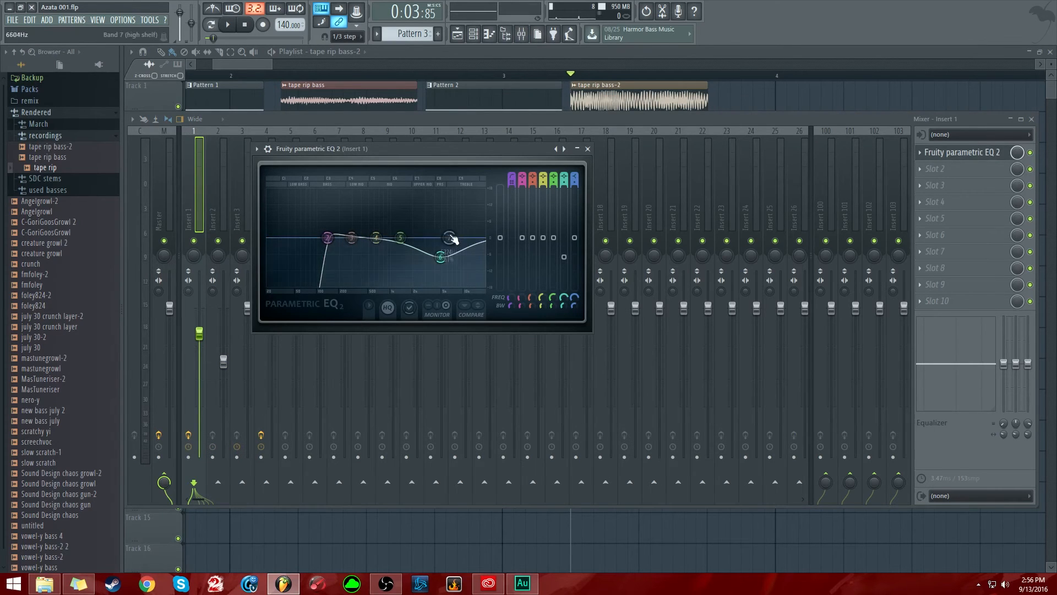
click(588, 149)
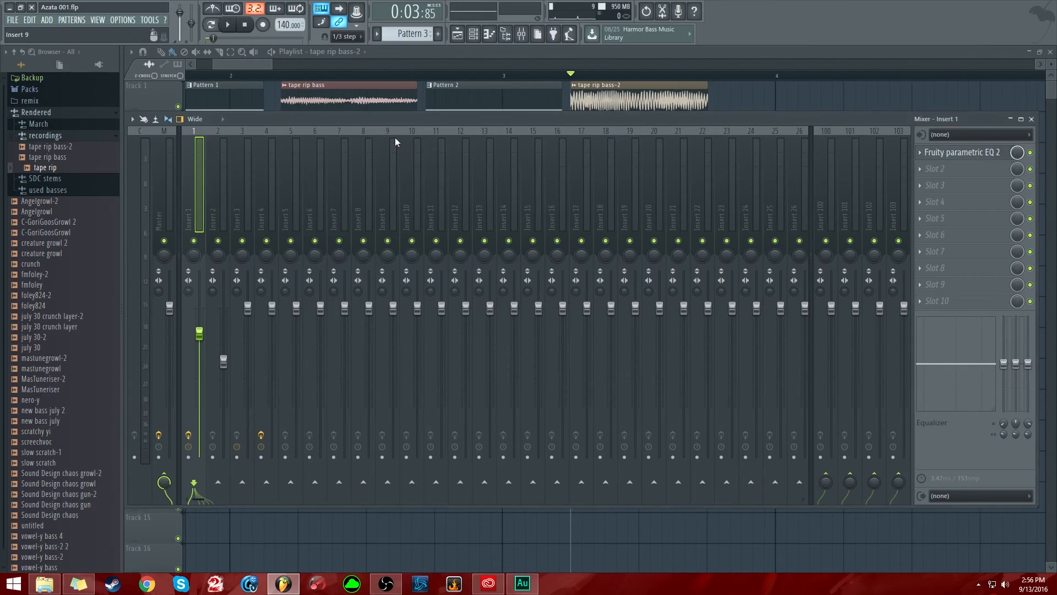
key(F9)
- Play back the tape rip bass-2 clip in the playlist
key(space)
key(space)
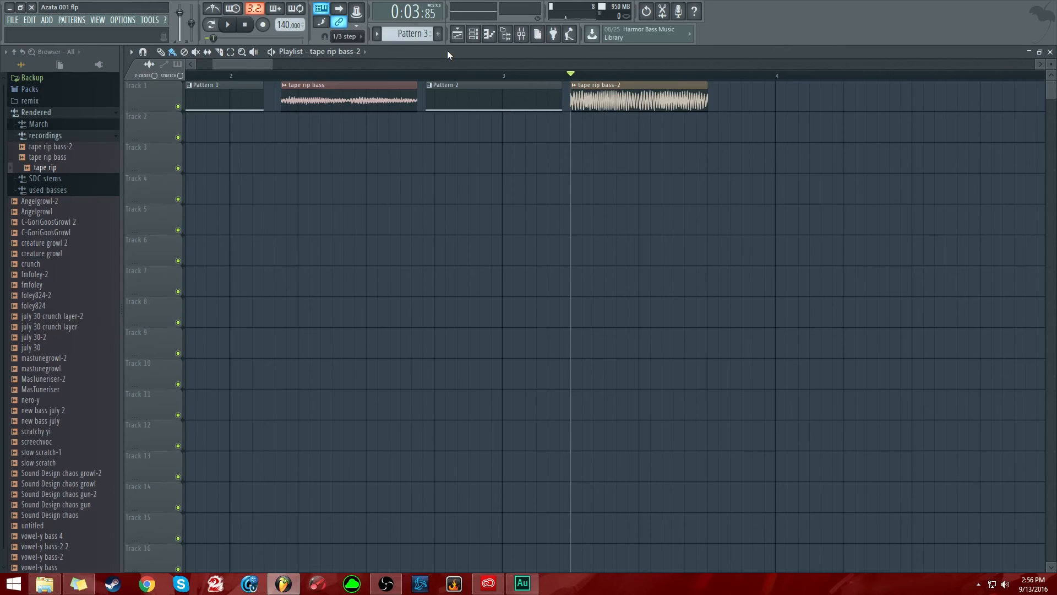
drag(226, 67, 331, 72)
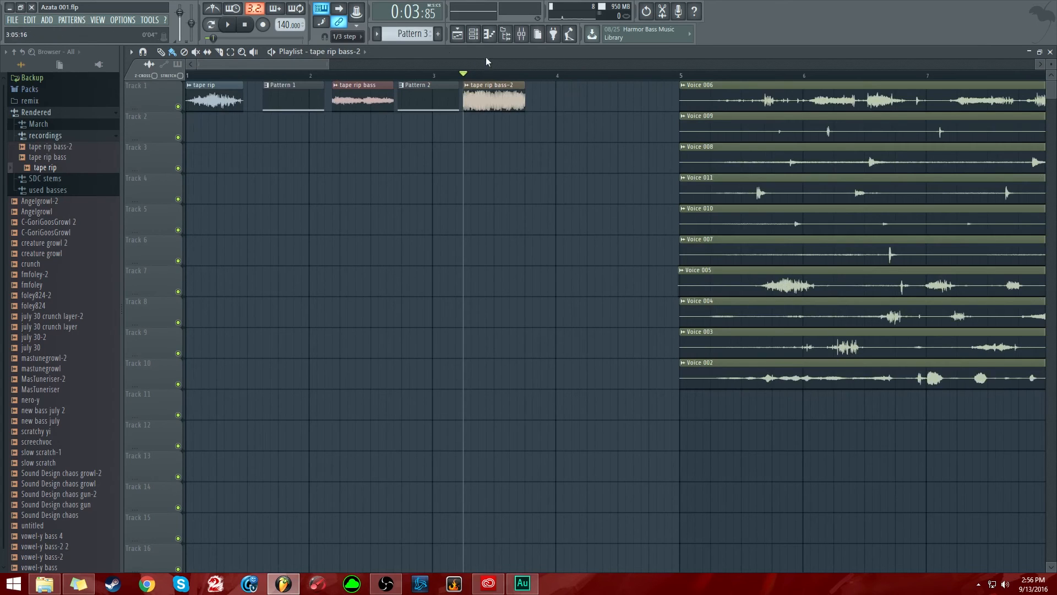
click(521, 34)
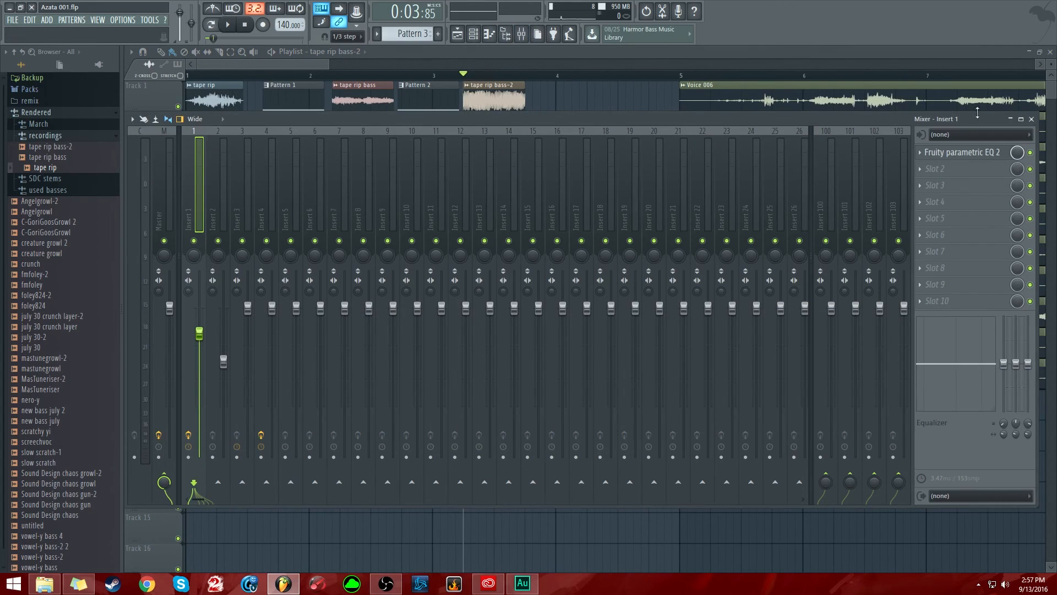
click(1031, 119)
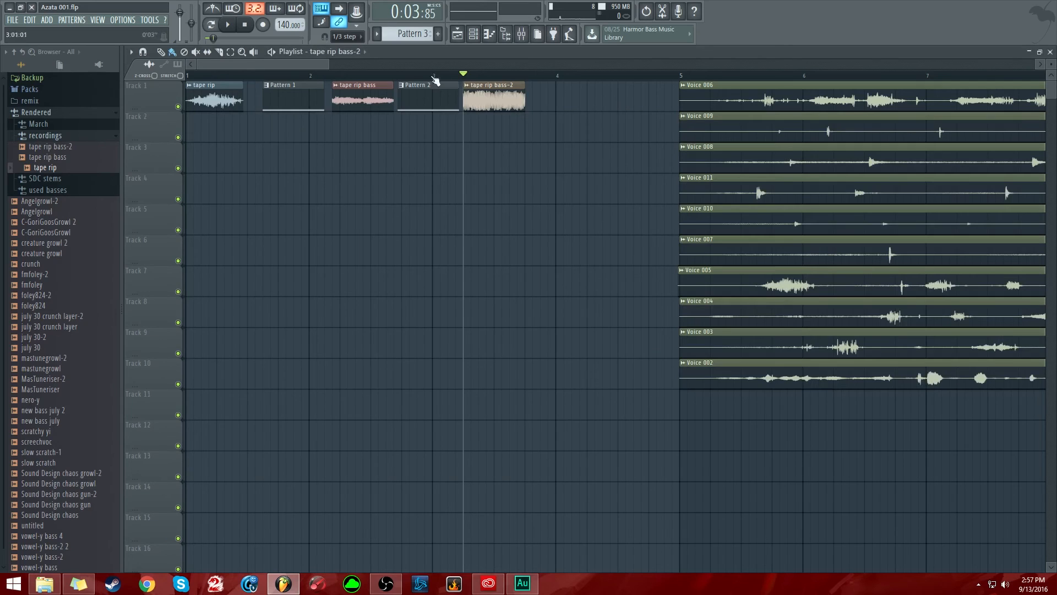
drag(339, 61, 404, 60)
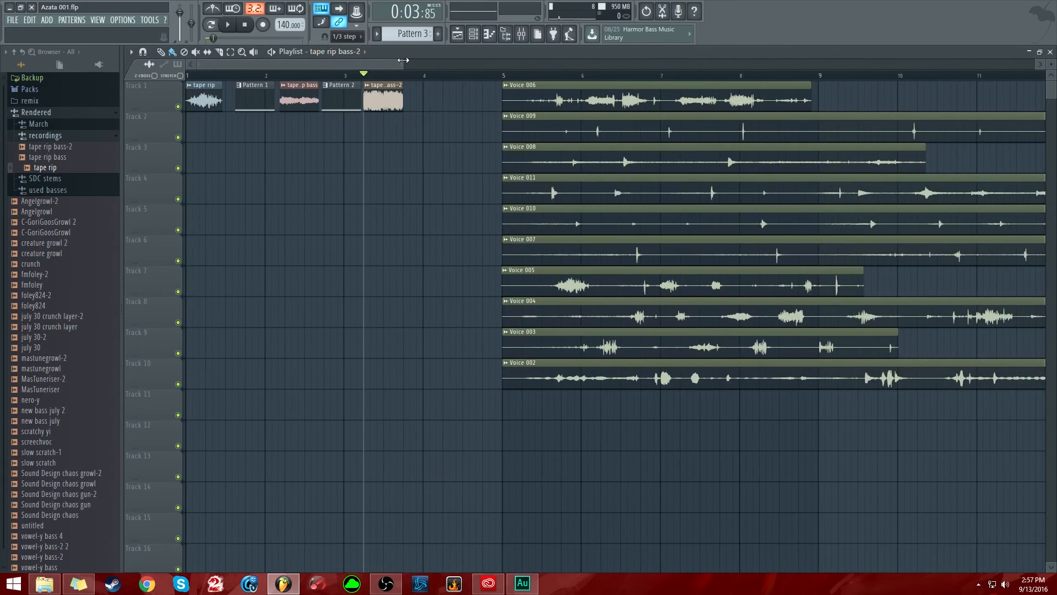